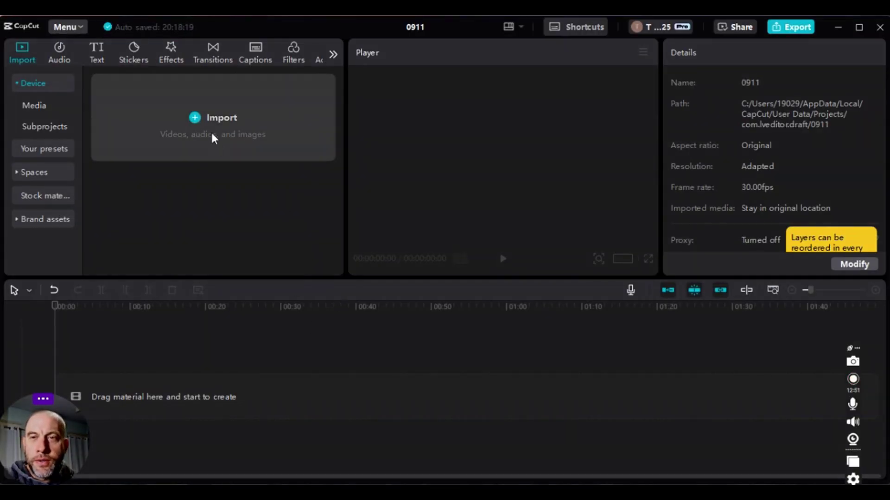
Import the video WIN_20240909_20_06_14_Pro from the Camera Roll folder and place it at the start of the timeline
left_click(226, 122)
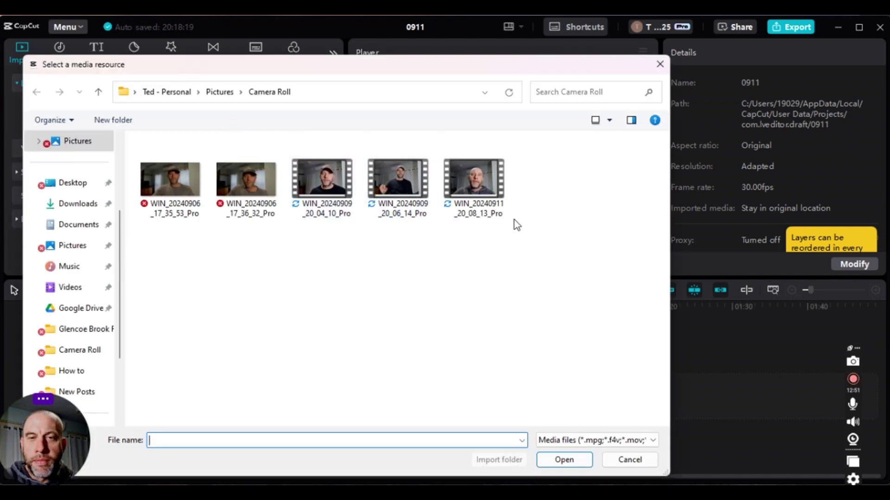
left_click(401, 181)
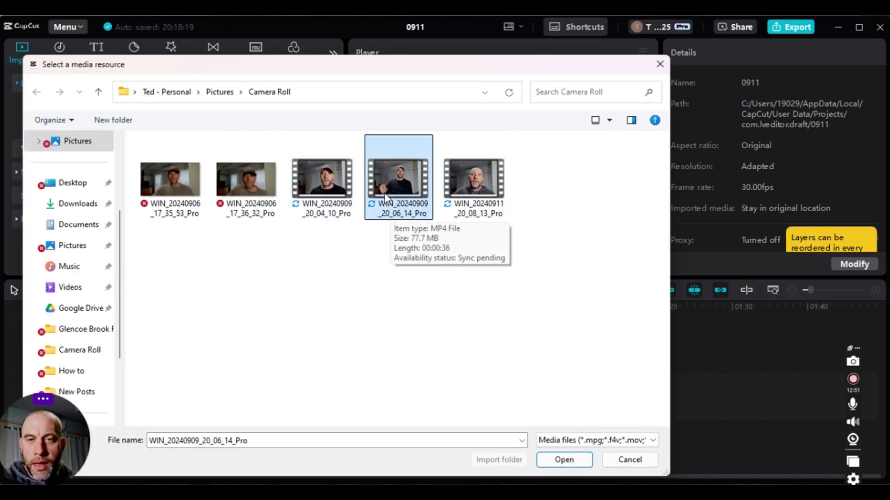
left_click(580, 461)
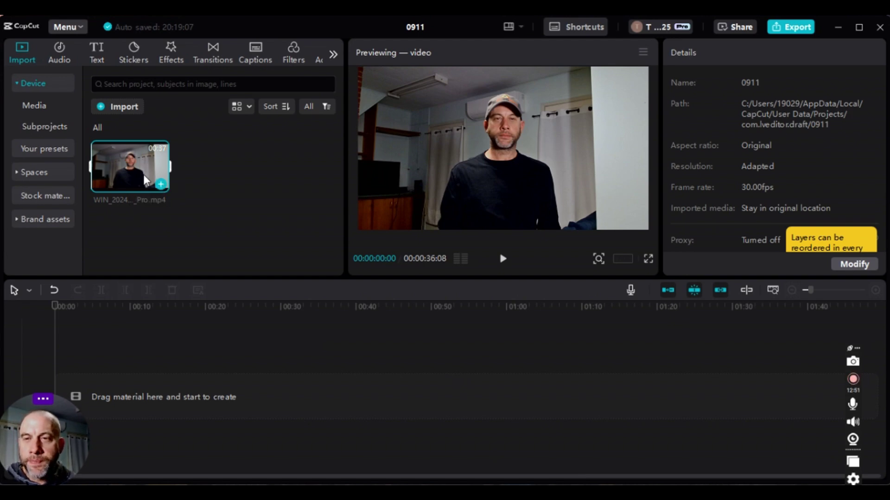
left_click_drag(143, 174, 135, 401)
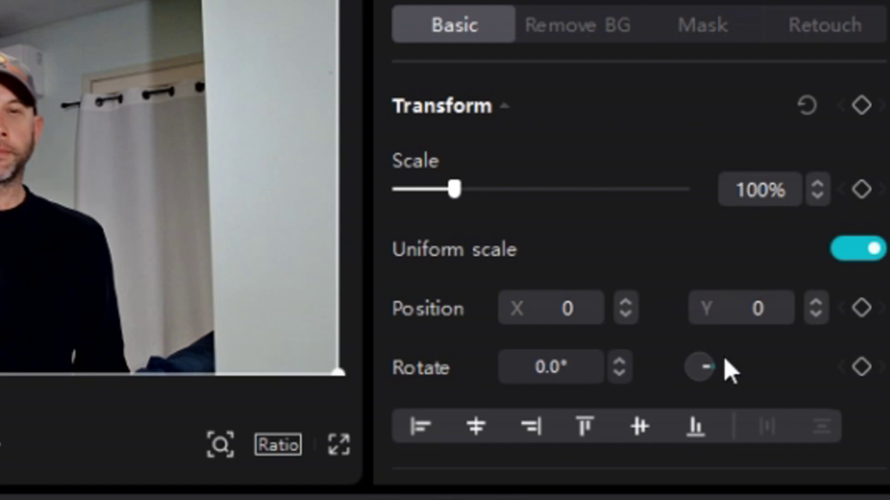
Create a zoom-in on the clip with Scale keyframes of 100% at its start and 150% at 00:00:09:21
left_click(862, 189)
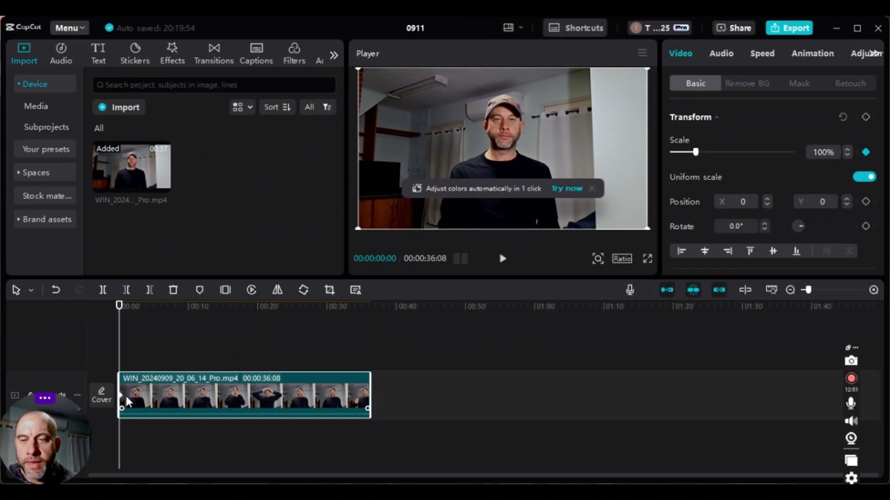
left_click(591, 188)
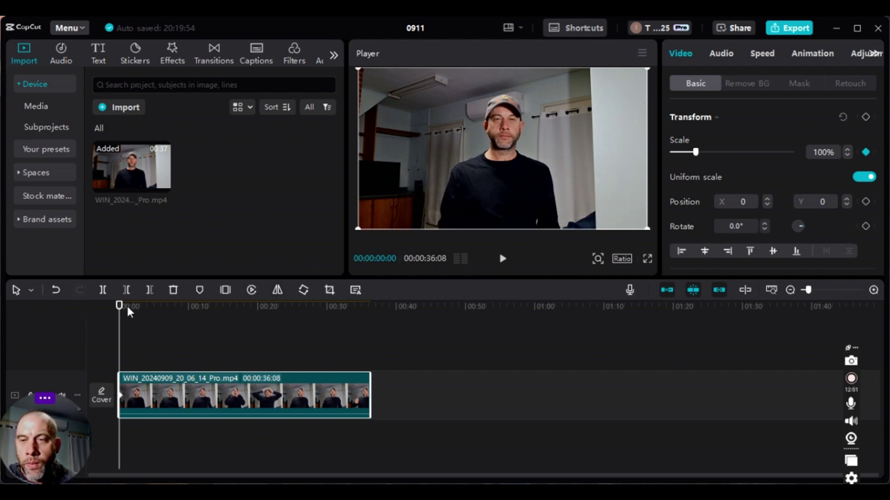
left_click_drag(122, 349, 190, 360)
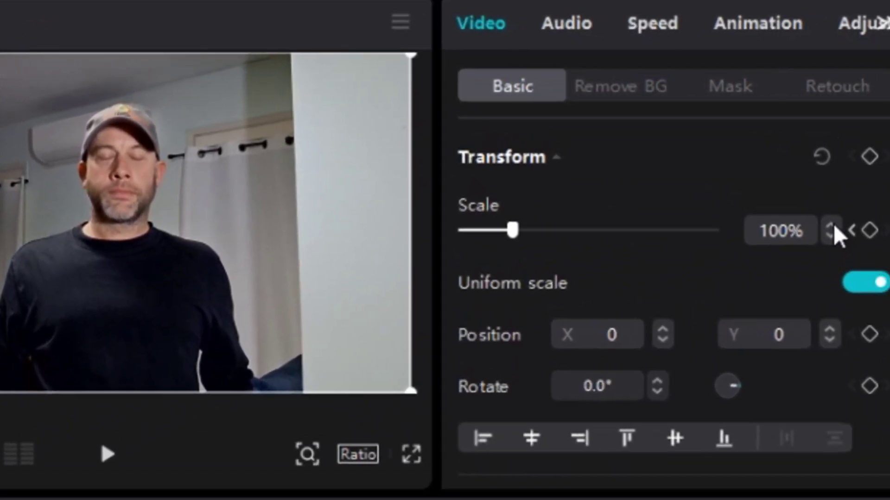
left_click_drag(761, 231, 791, 241)
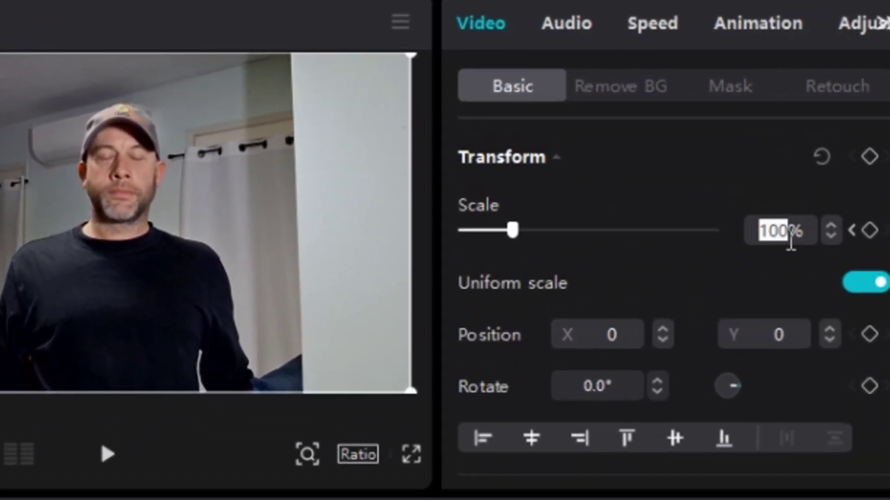
type("15")
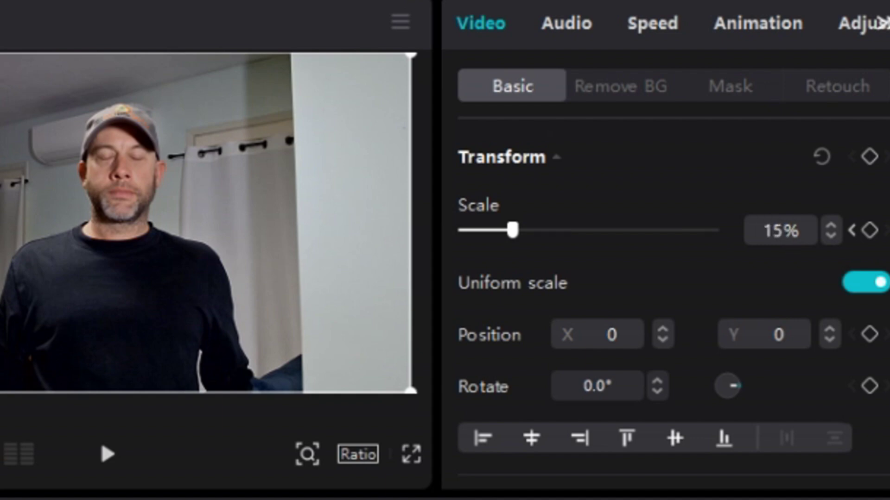
type("0")
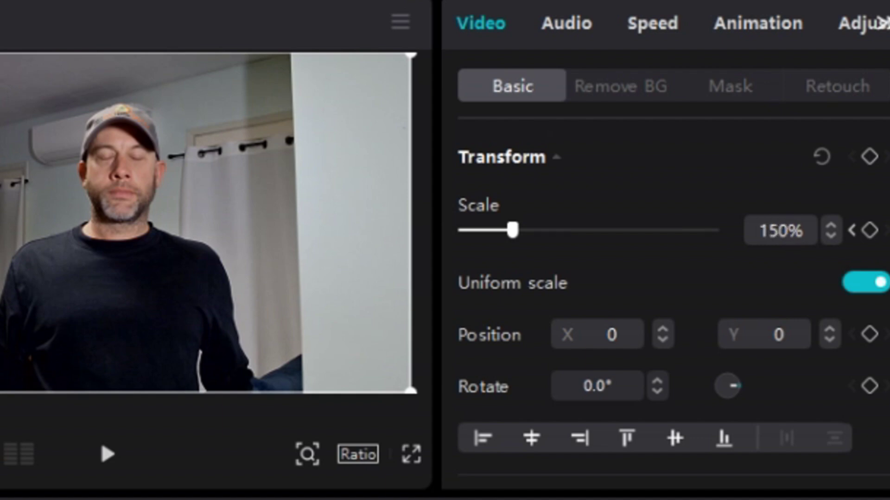
left_click(873, 235)
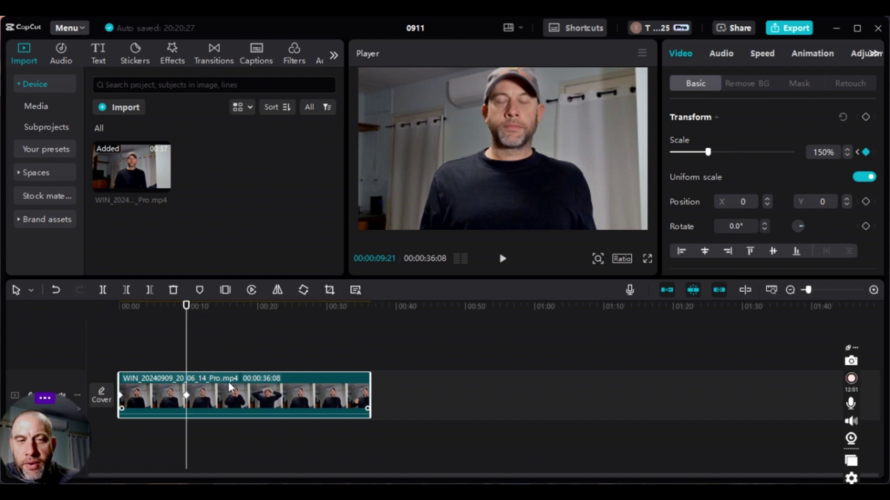
Preview the zoom-in in full screen from the clip's start, and return to the editor
left_click(646, 260)
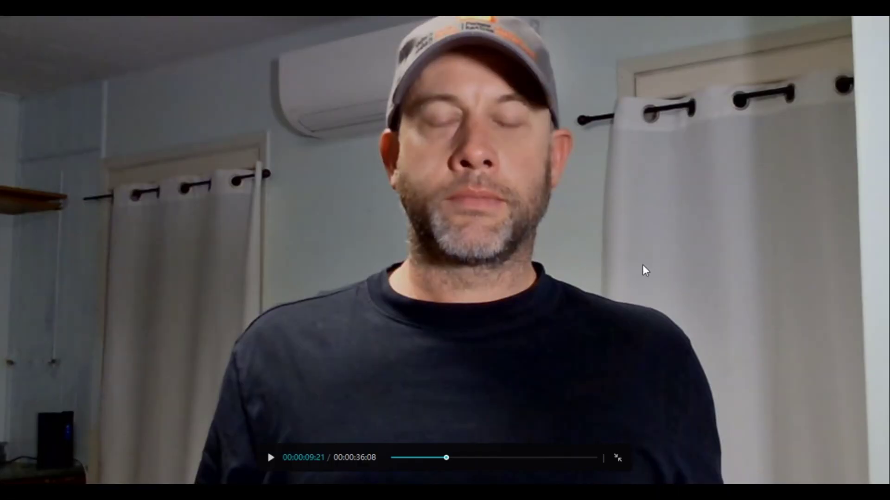
left_click(271, 458)
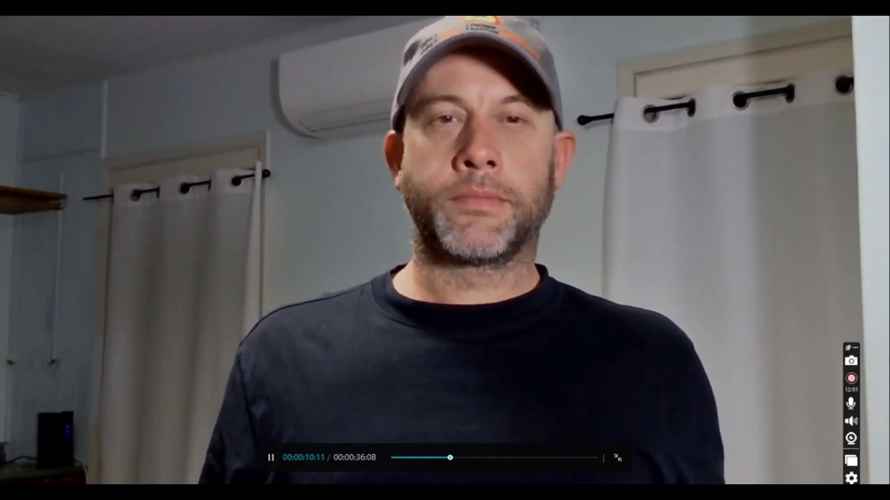
left_click_drag(454, 458, 383, 447)
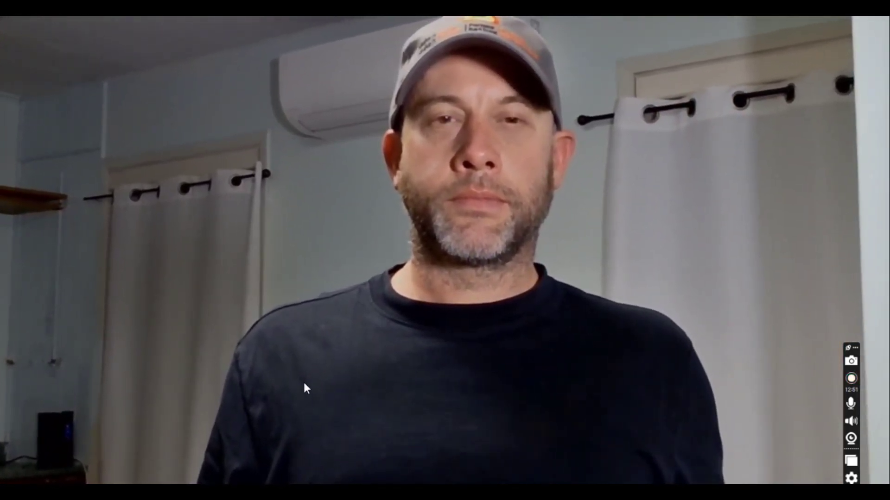
mouse_move(301, 376)
left_click(272, 460)
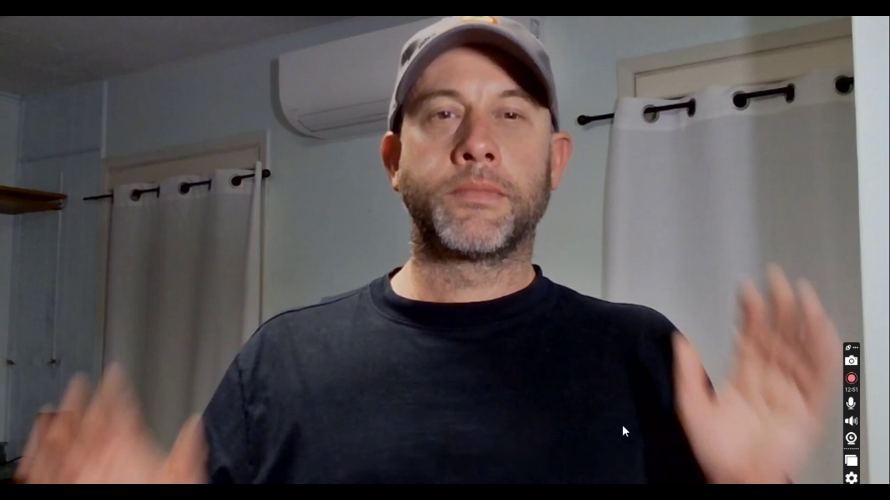
key("Escape")
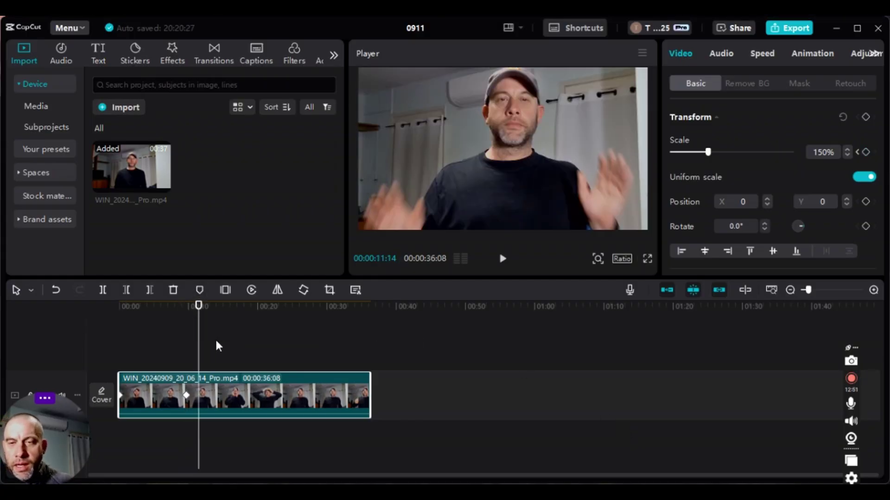
Delete both Scale keyframes from the clip, the one at 00:00:09:21 and the one at its start
left_click_drag(201, 343, 116, 336)
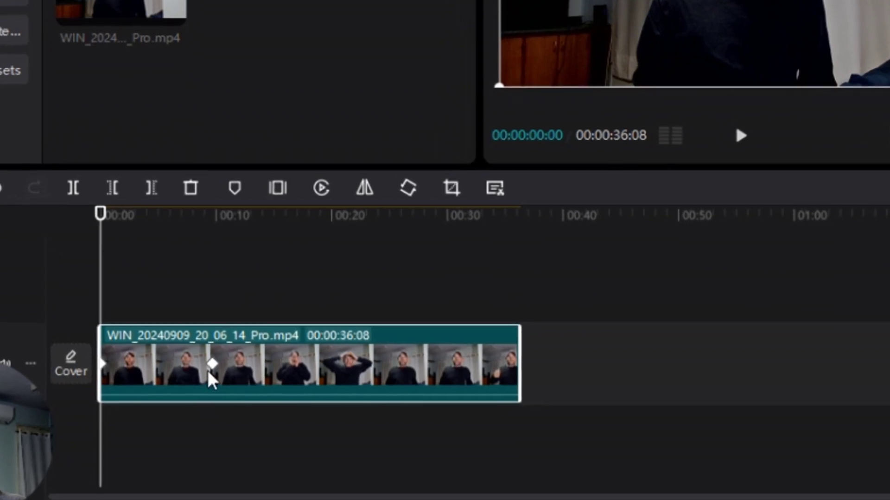
left_click(213, 364)
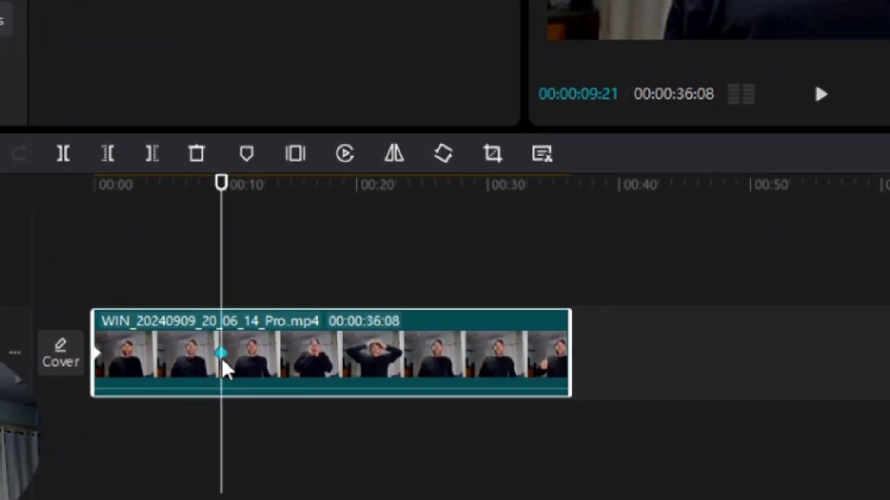
right_click(222, 355)
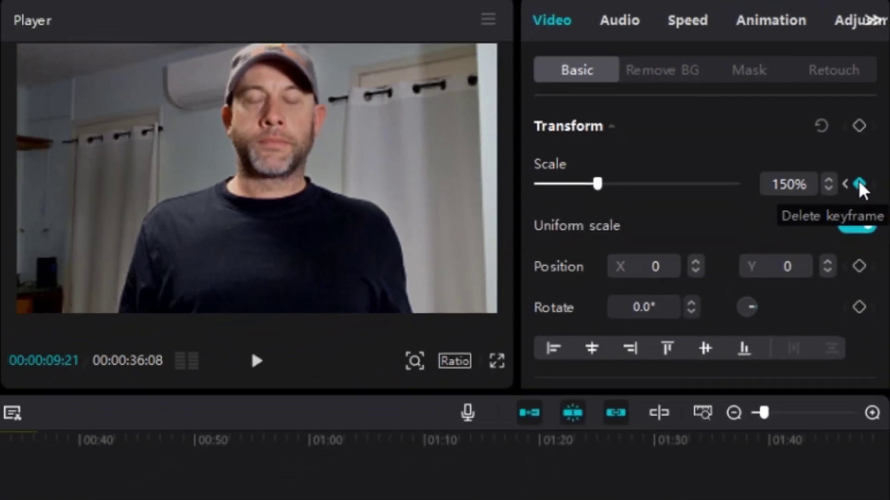
left_click(859, 184)
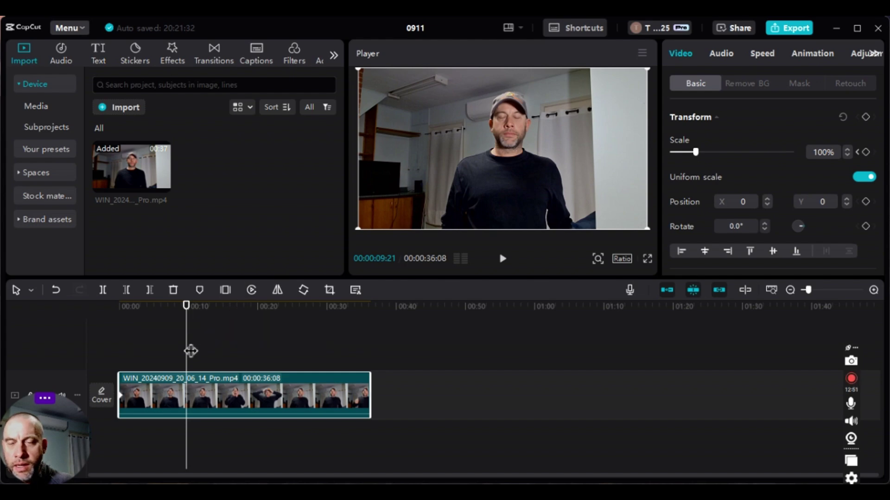
left_click_drag(191, 350, 105, 321)
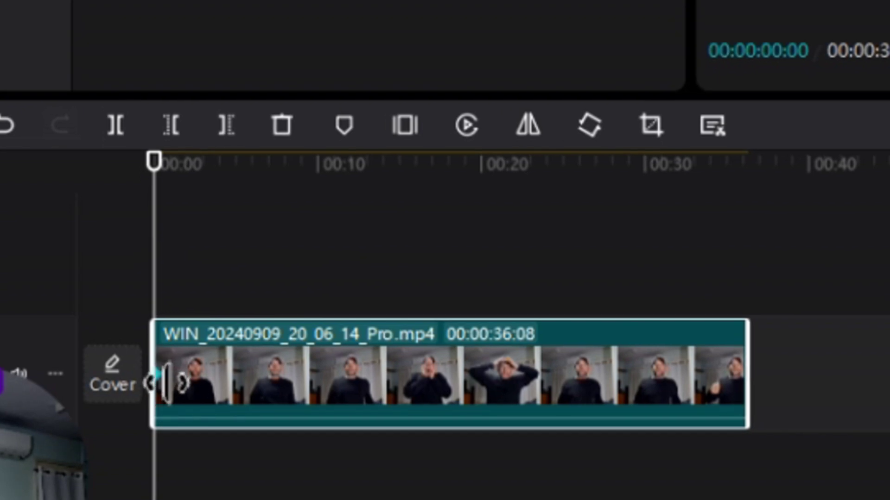
right_click(163, 387)
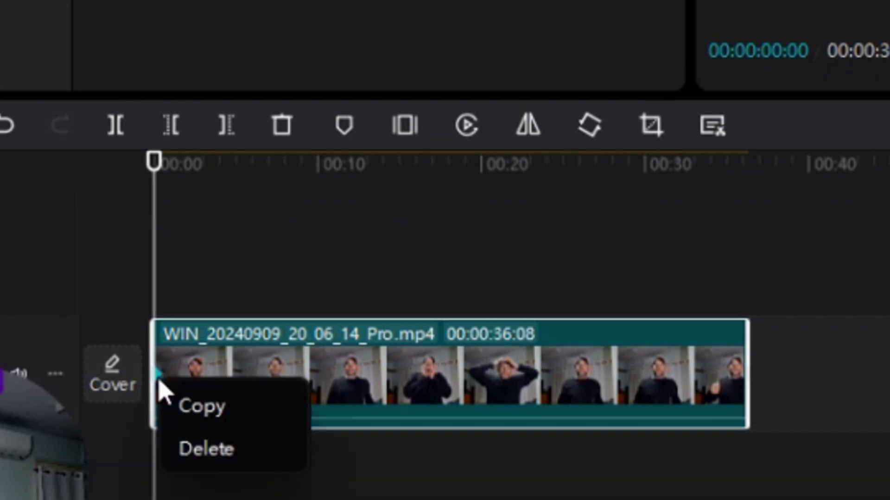
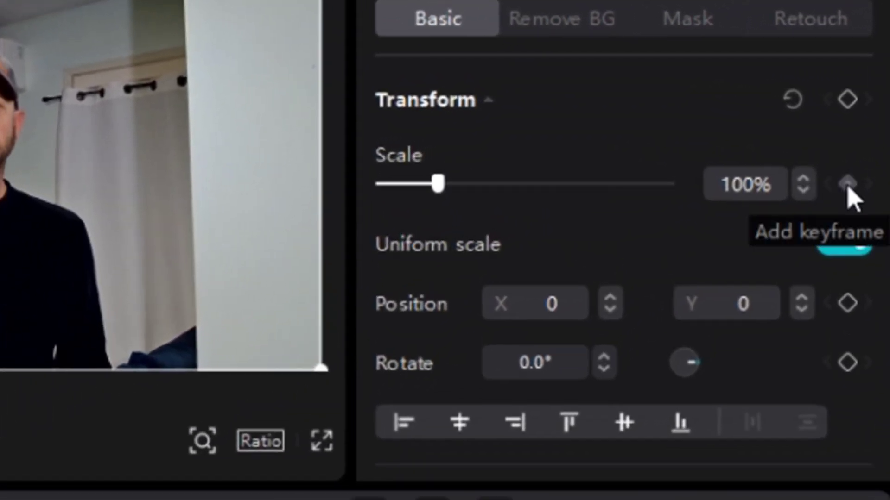
Add a Scale keyframe at the clip's start and set its scale to 150%
left_click(848, 185)
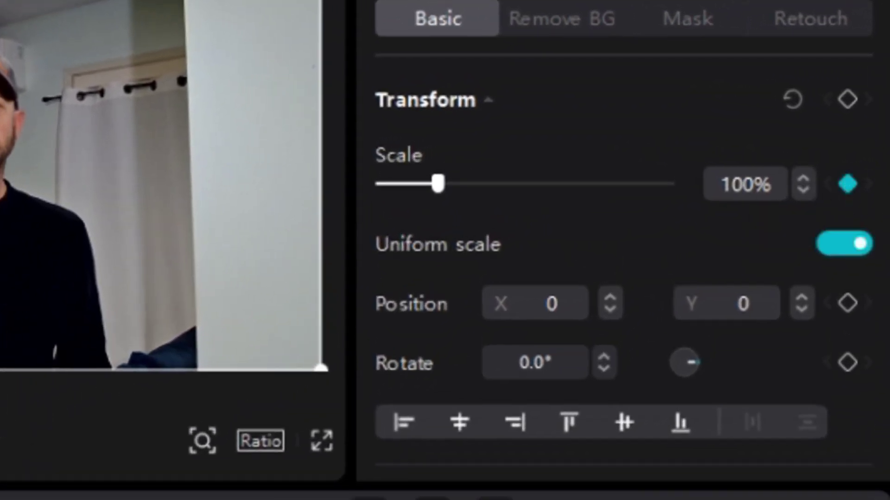
left_click_drag(801, 181, 801, 182)
left_click(805, 190)
left_click(805, 190)
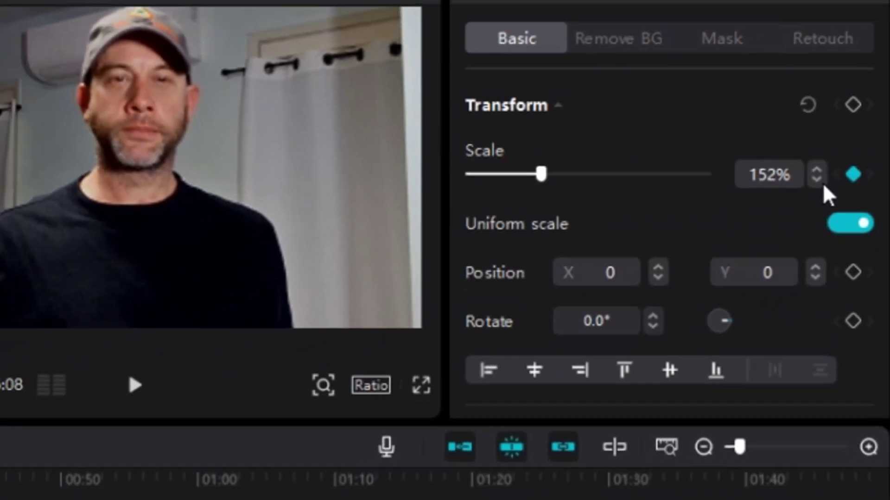
left_click(805, 190)
left_click(805, 190)
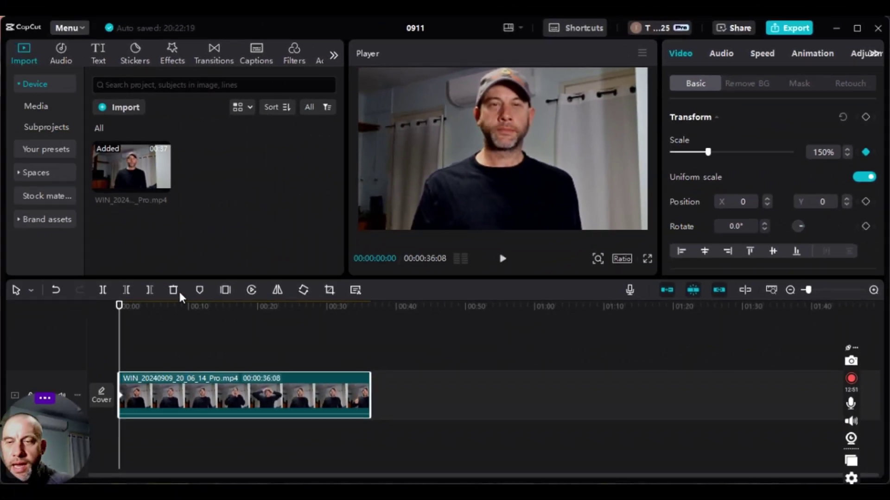
Add a second Scale keyframe at about the 10-second mark of the clip and set its scale to 100%
left_click_drag(121, 355, 192, 355)
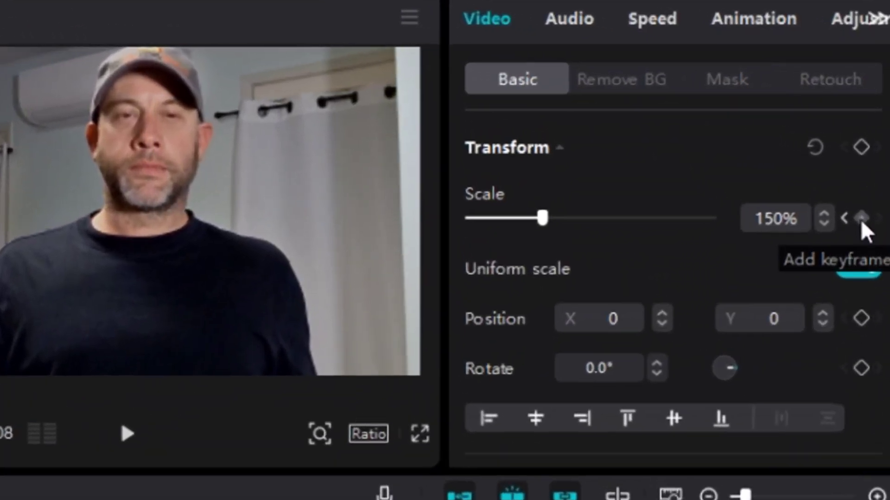
left_click(861, 219)
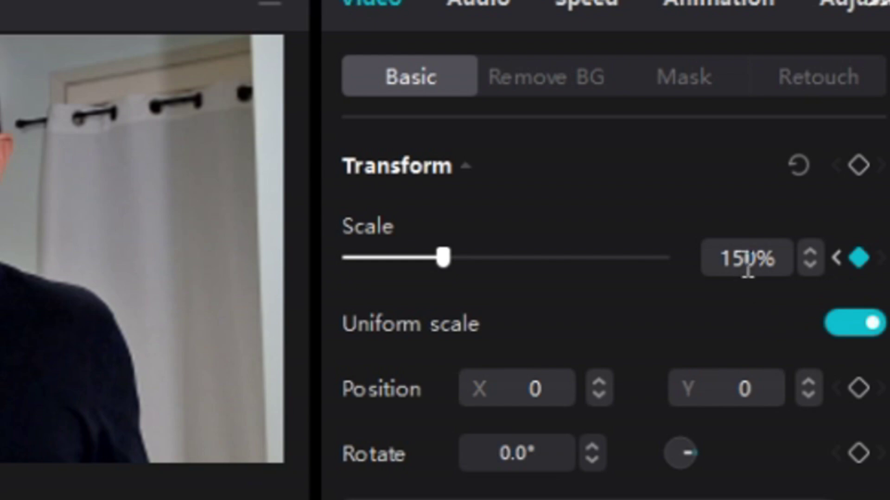
left_click_drag(765, 259, 667, 269)
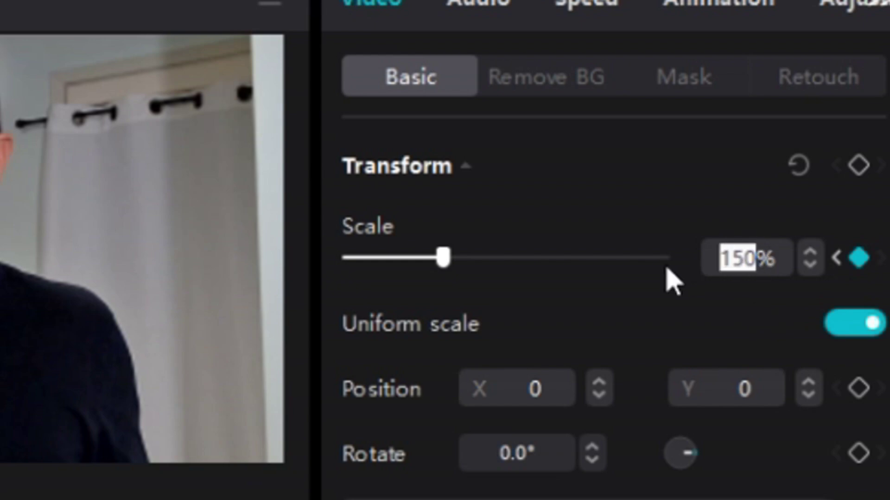
type("100")
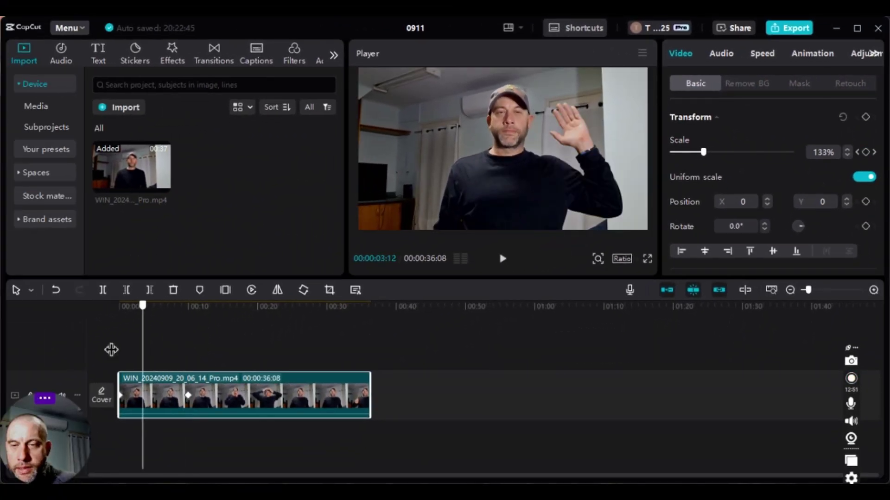
Play the zoom-out in full screen from the clip's start past the second keyframe, and return to the editor
left_click(111, 350)
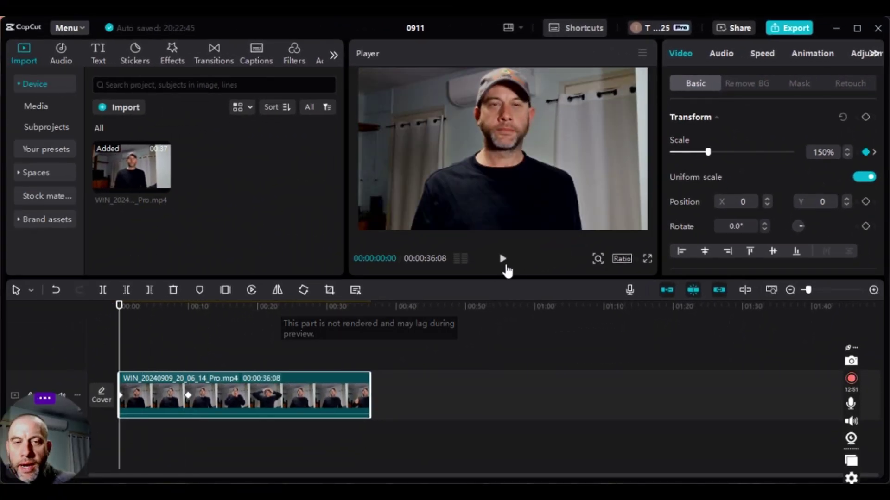
left_click(647, 260)
left_click(269, 459)
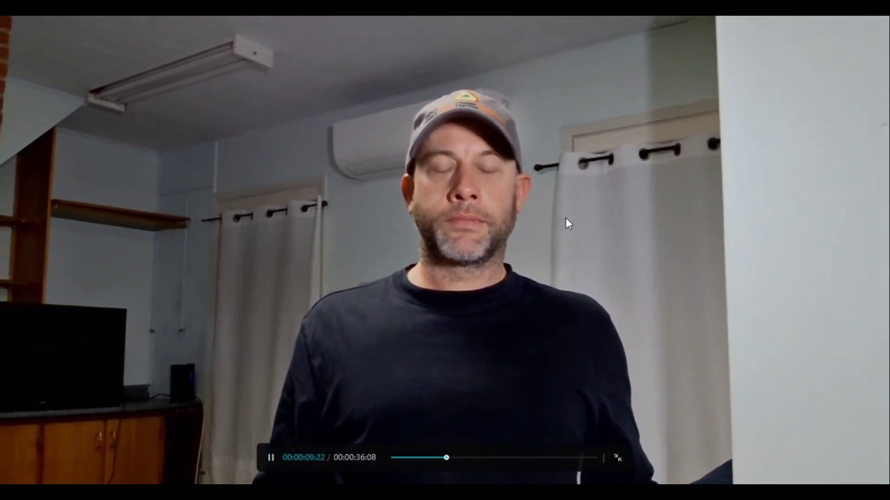
left_click(272, 461)
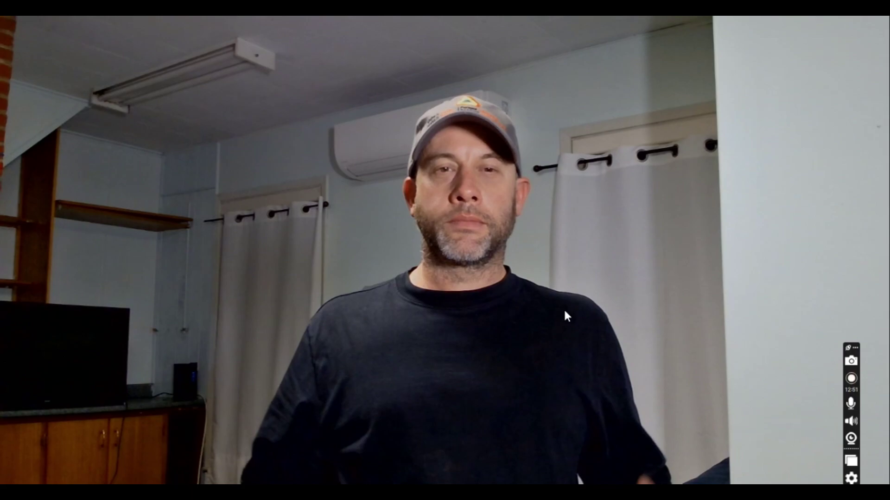
key("Escape")
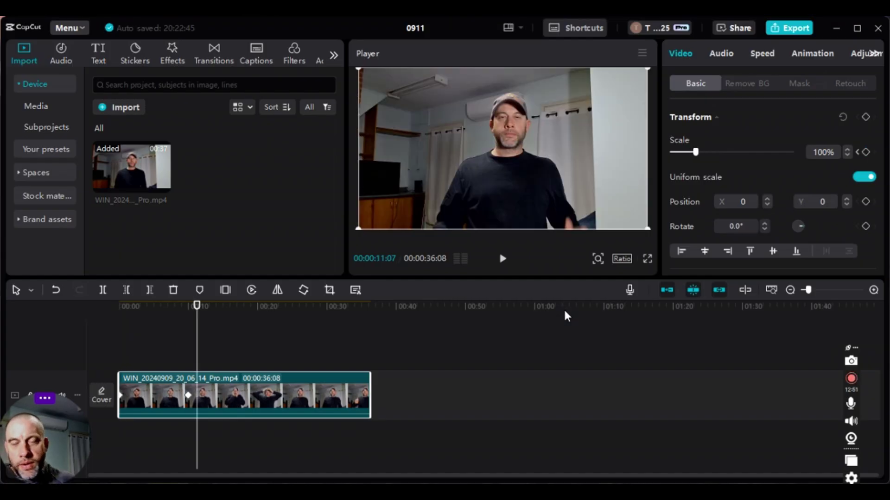
Delete both Scale keyframes from the clip, the one at 00:00:09:29 and the one at its start
left_click_drag(200, 341, 149, 351)
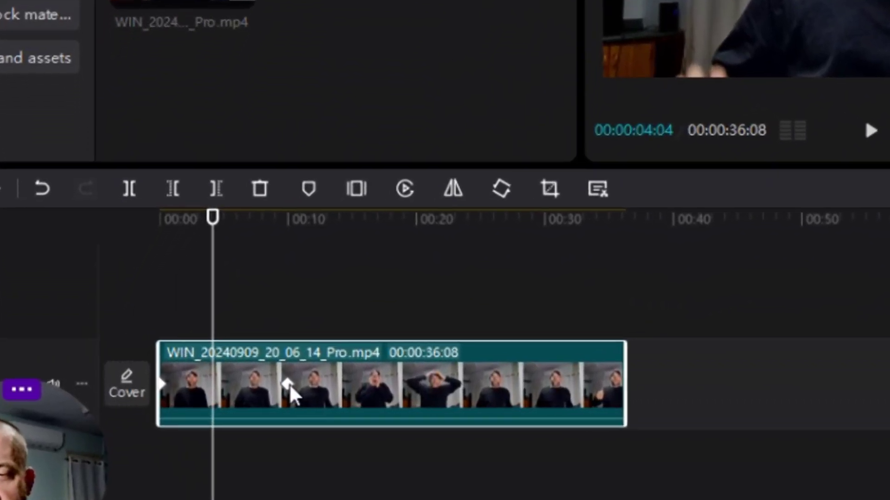
left_click(246, 389)
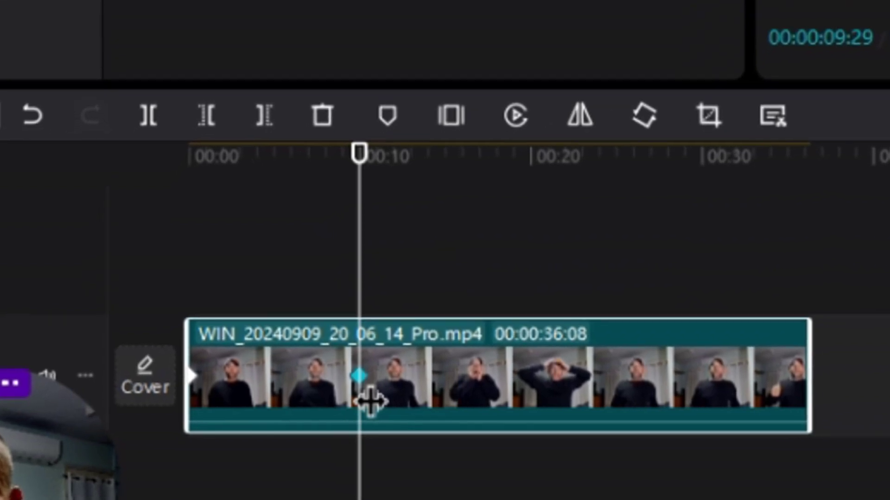
right_click(364, 377)
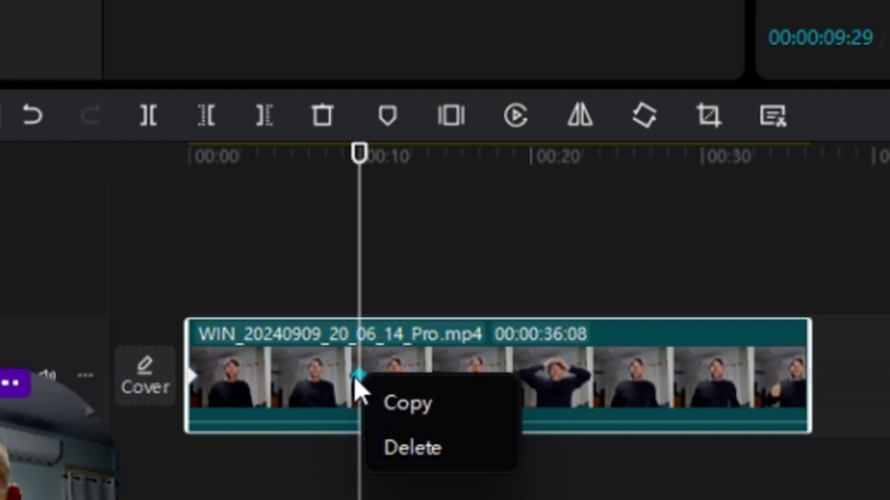
left_click(422, 450)
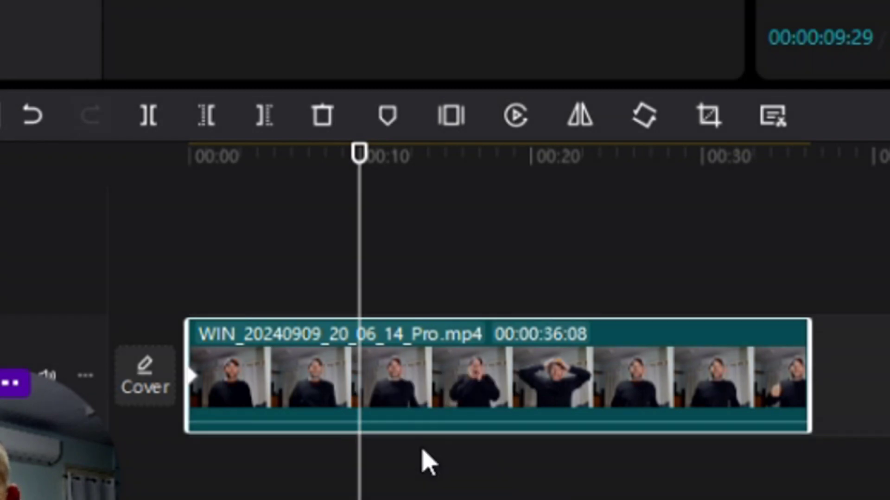
right_click(199, 391)
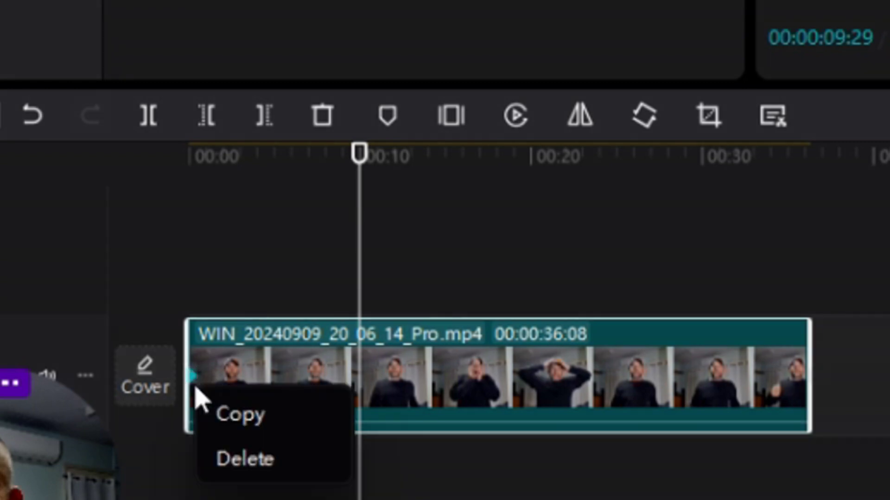
left_click(261, 460)
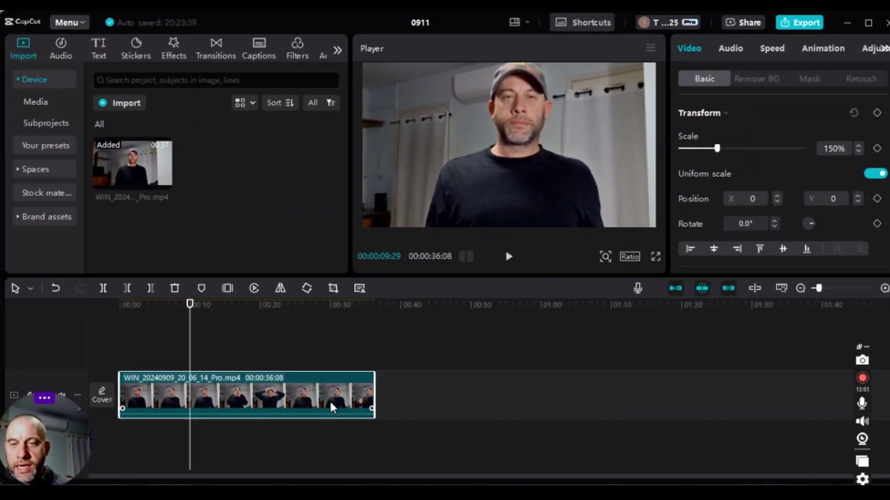
Set the scale of the whole clip back to 100%
left_click(572, 360)
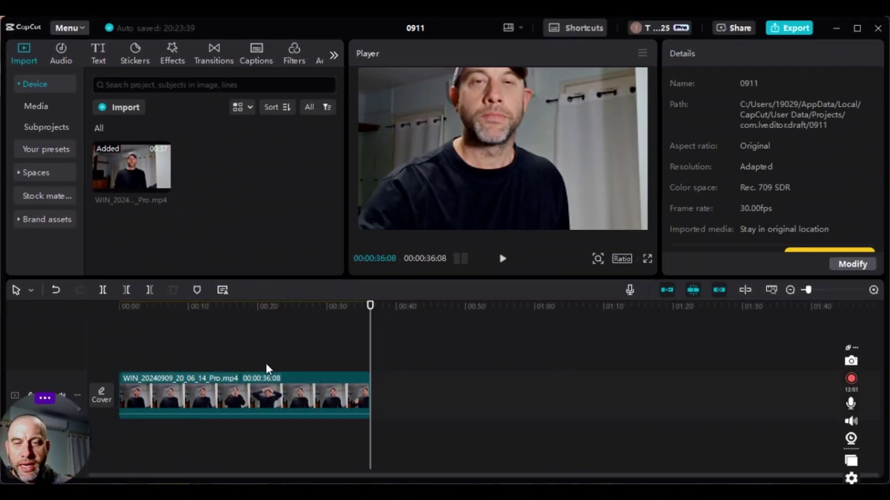
left_click(264, 399)
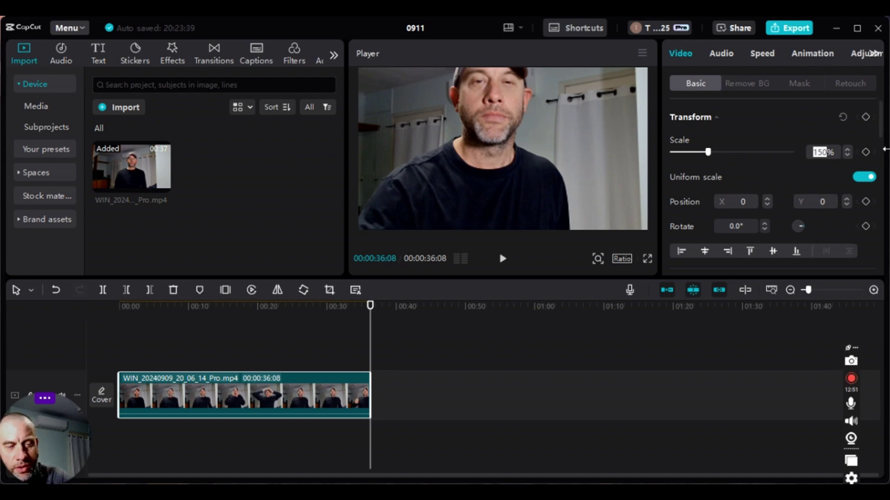
key("ctrl+z")
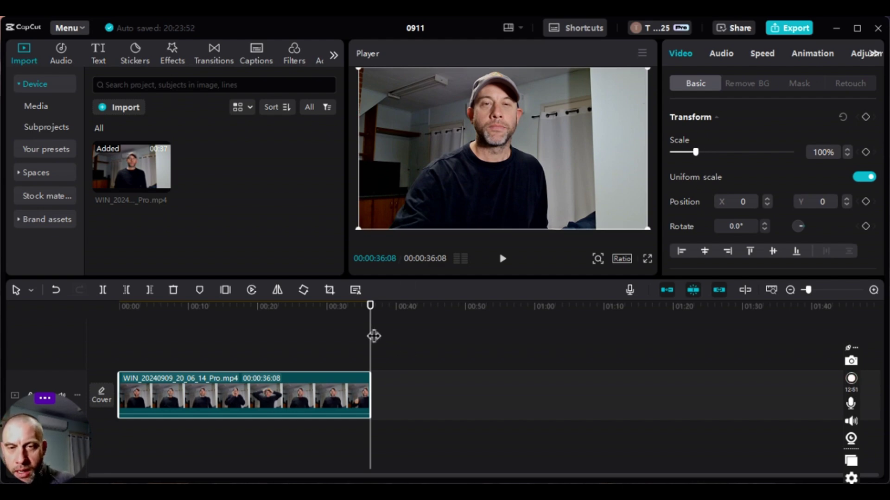
Add a Scale keyframe at 00:00:12:07 with scale 100%, and a second one at 00:00:13:19 with scale 150%
left_click_drag(373, 334, 208, 331)
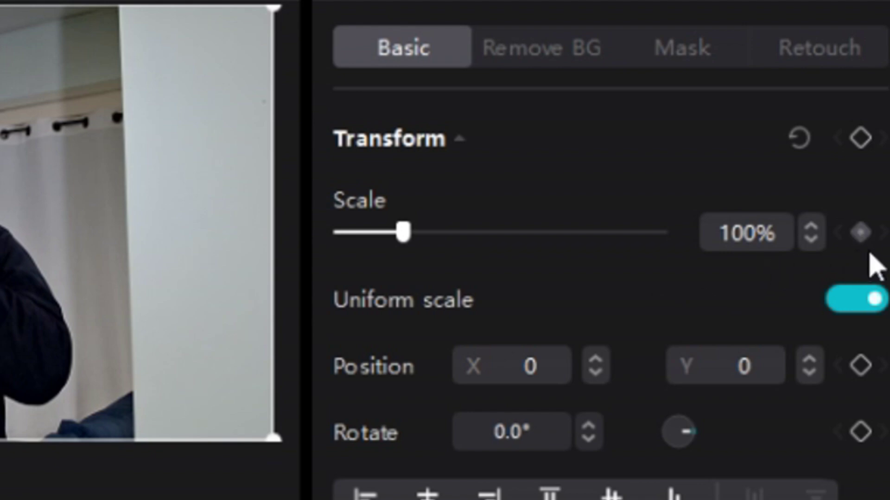
left_click(863, 238)
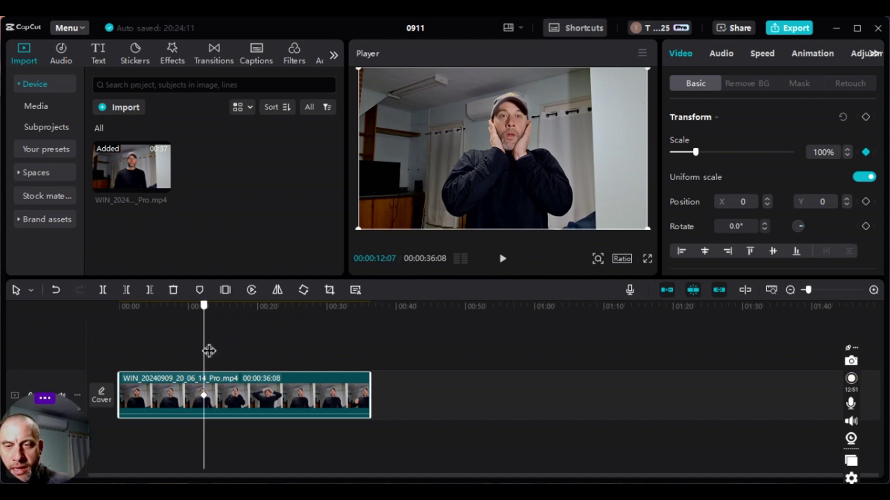
left_click_drag(209, 351, 218, 352)
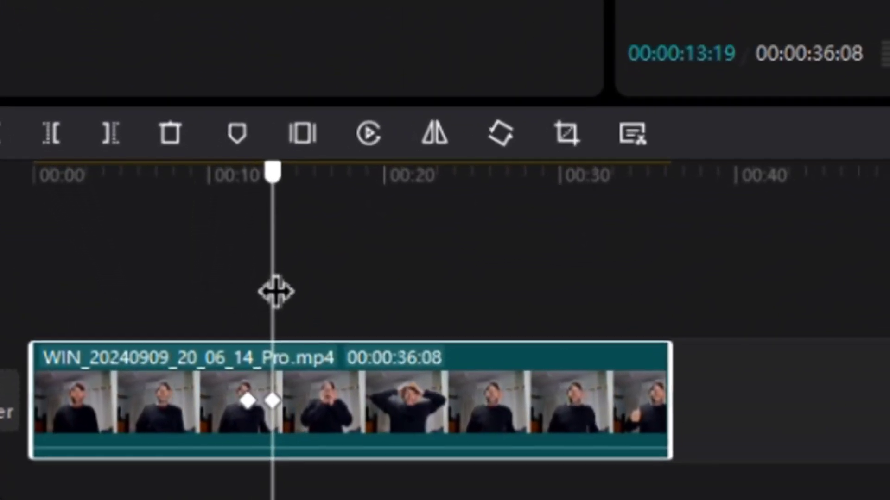
Move the 150% Scale keyframe closer to the first one, to 00:00:13:08
left_click_drag(251, 318, 245, 317)
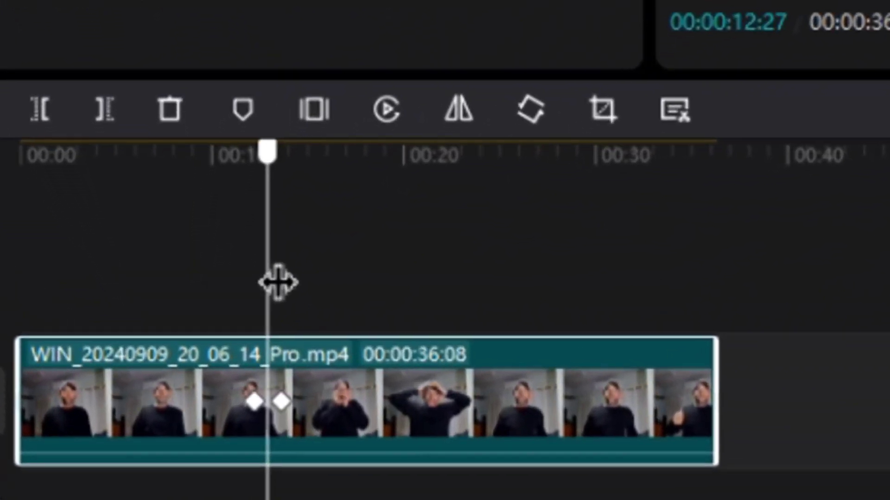
left_click(284, 402)
left_click_drag(286, 403, 285, 442)
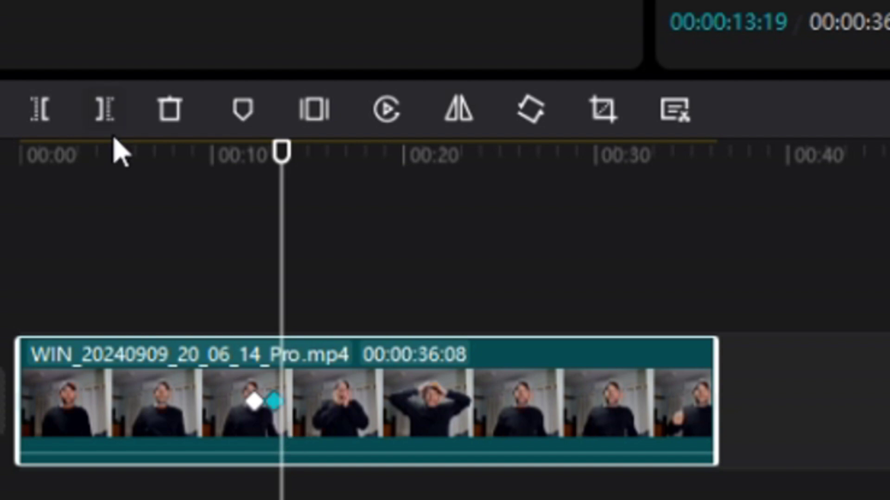
left_click_drag(287, 279, 269, 284)
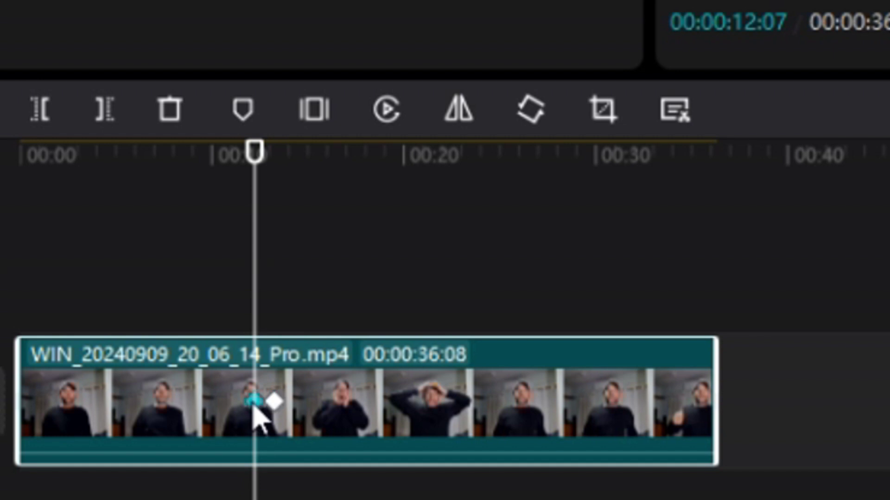
left_click(274, 403)
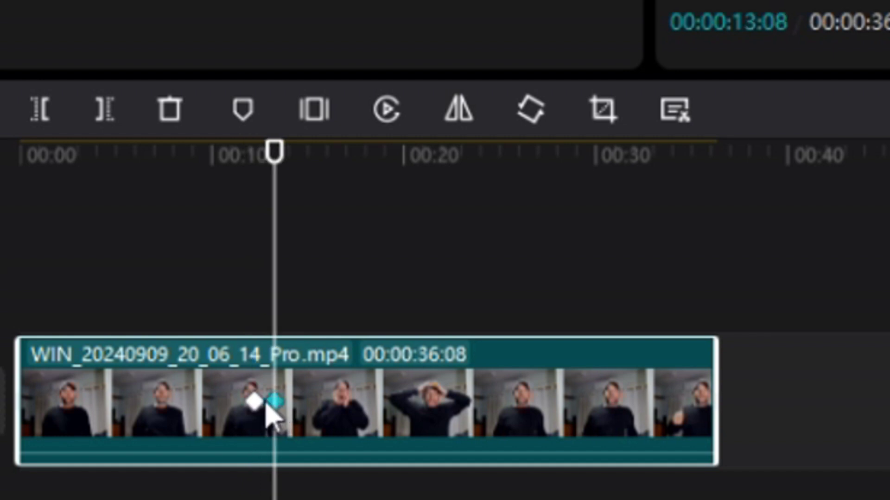
Play the zoom-in in full screen from 00:00:08:00 past the second keyframe, and return to the editor
left_click_drag(277, 307, 173, 318)
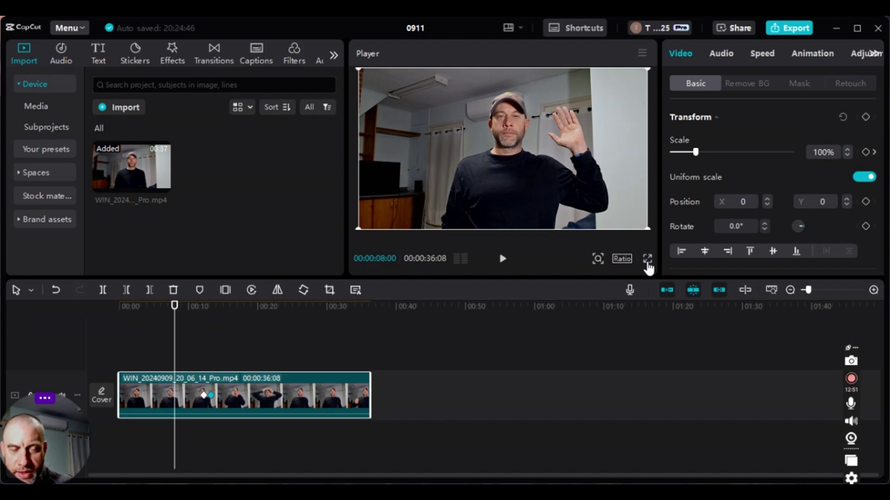
left_click(648, 262)
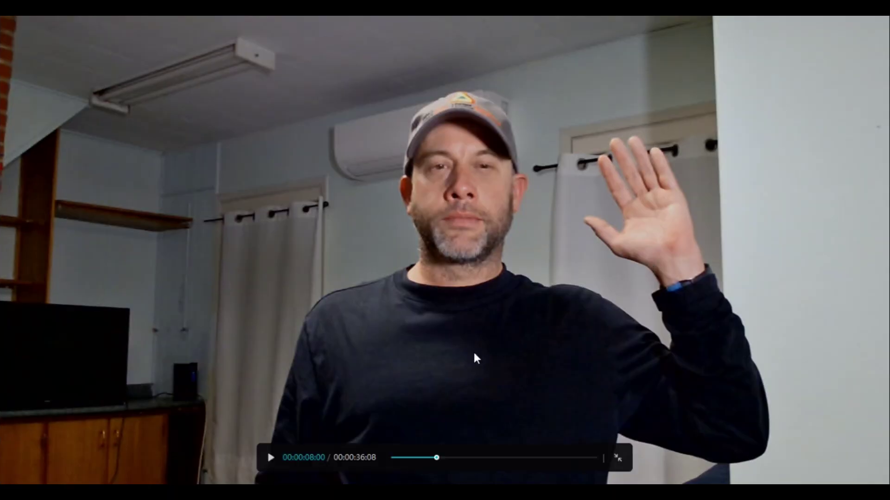
left_click(273, 458)
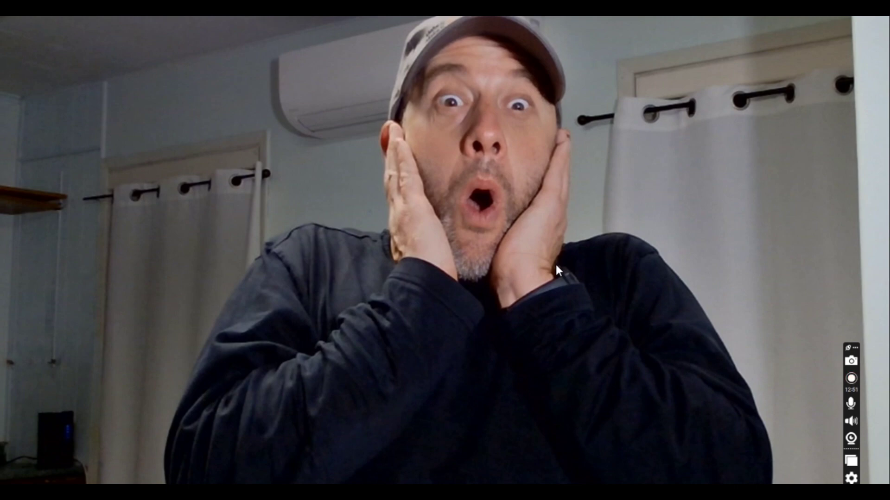
key("Escape")
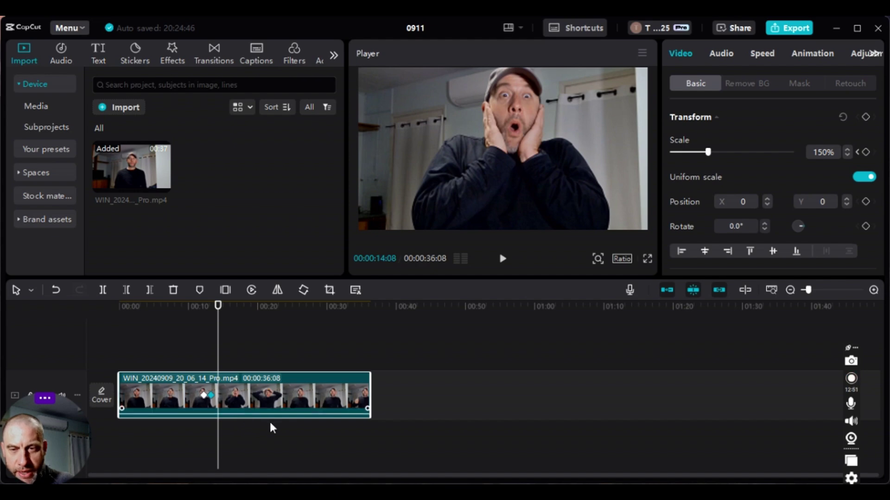
Enlarge the timeline and move the 150% Scale keyframe to 00:00:12:17, just after the 100% keyframe
left_click(873, 290)
left_click(873, 291)
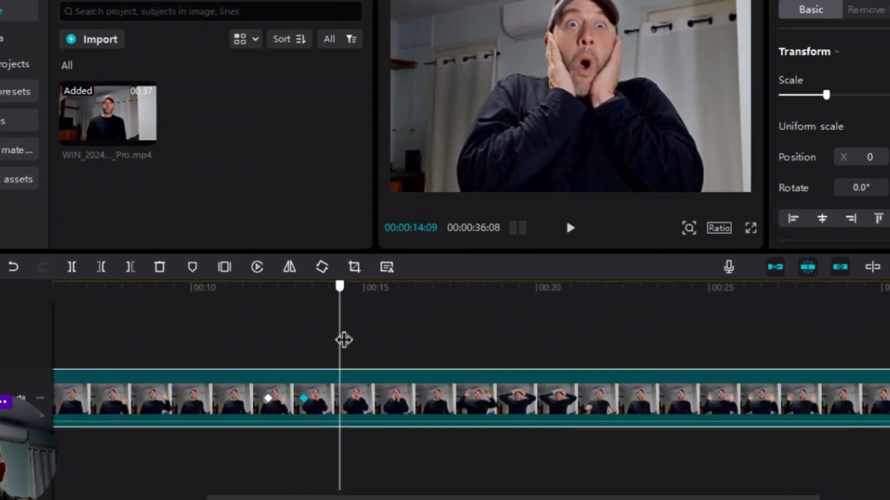
left_click_drag(319, 351, 296, 327)
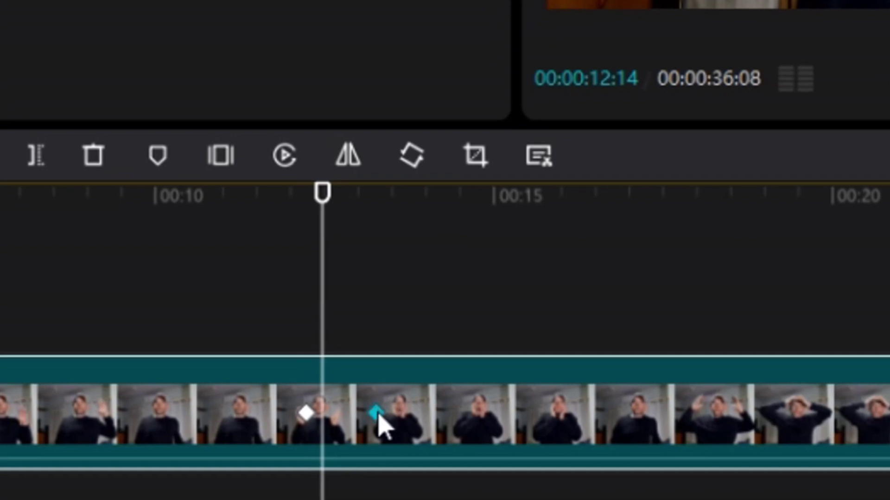
left_click_drag(379, 416, 329, 419)
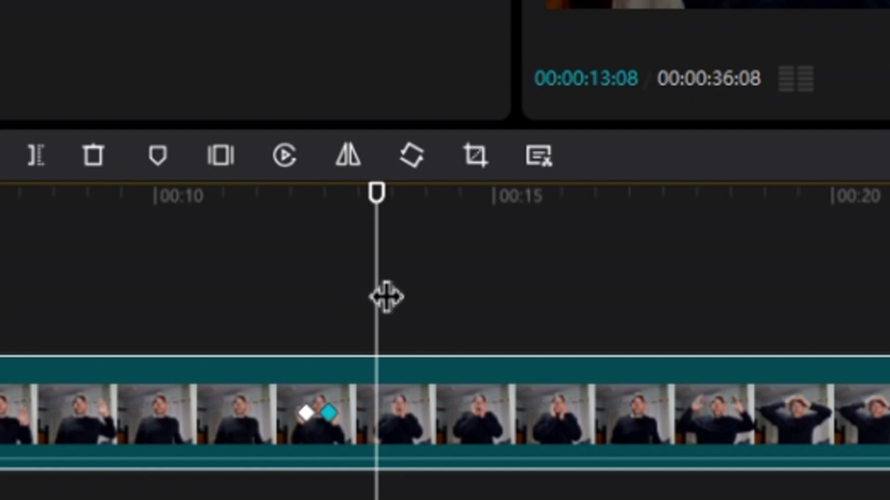
key("Left")
key("Left")
Play the faster zoom-in in full screen from 00:00:11:12 until about 00:00:18:19, and return to the editor
left_click_drag(380, 297, 256, 300)
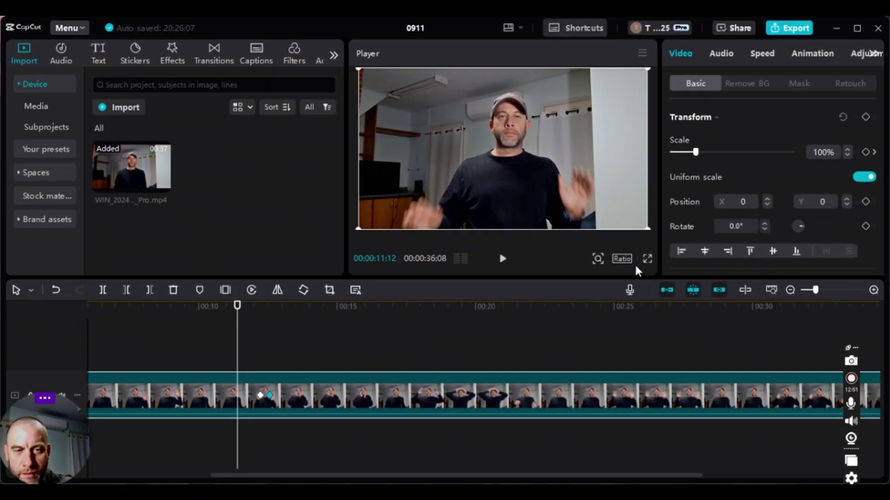
left_click(647, 263)
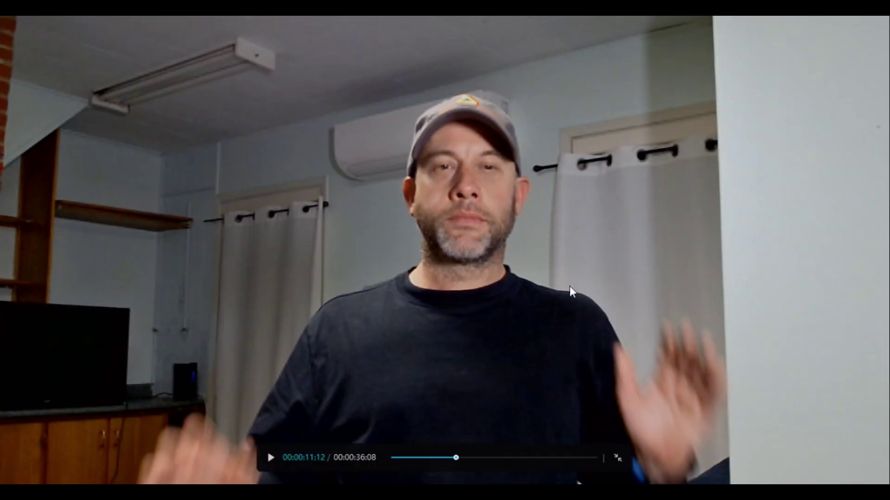
left_click(273, 457)
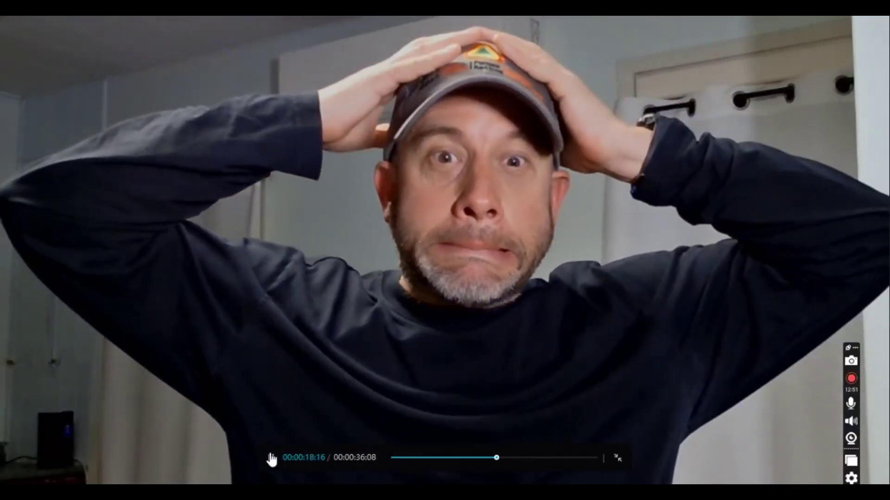
left_click(271, 458)
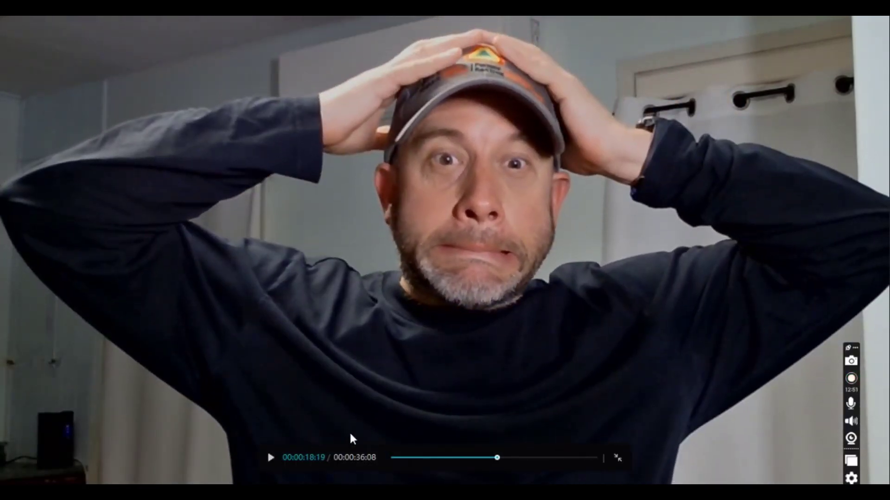
key("Escape")
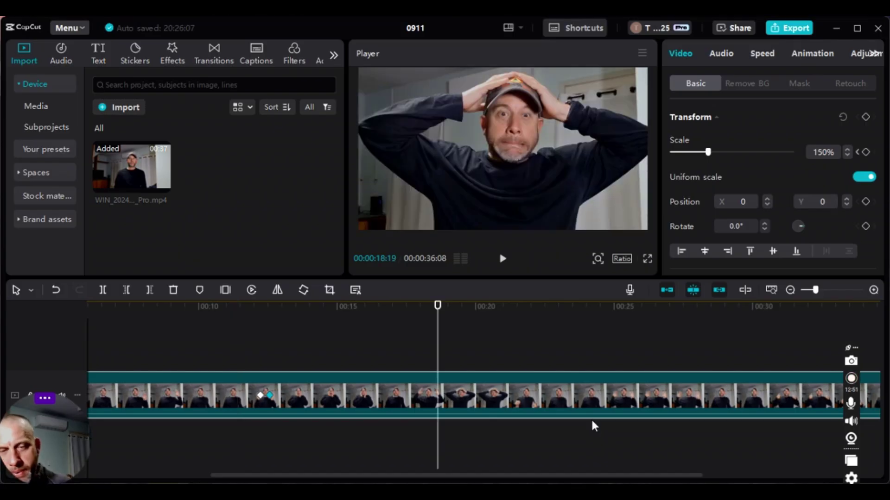
Add a third Scale keyframe at 00:00:18:10 with scale 150%, and review the stretch between it and the 00:00:12:17 keyframe
left_click_drag(439, 354, 429, 374)
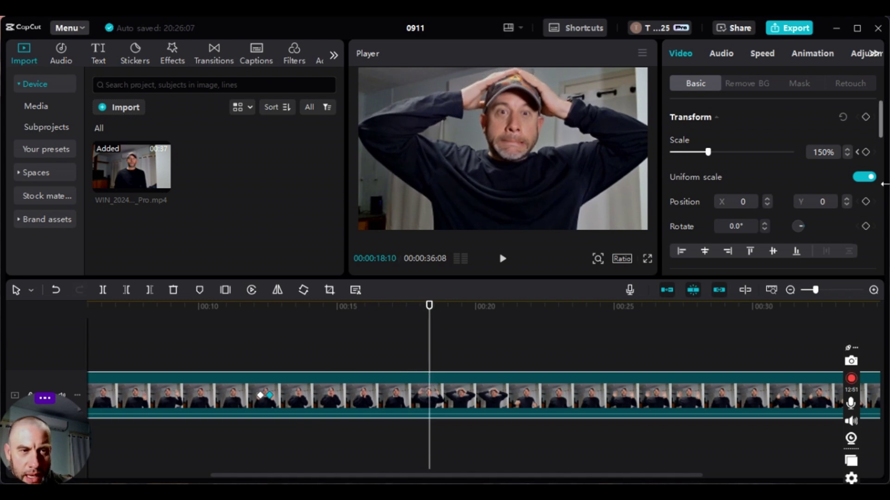
left_click(864, 152)
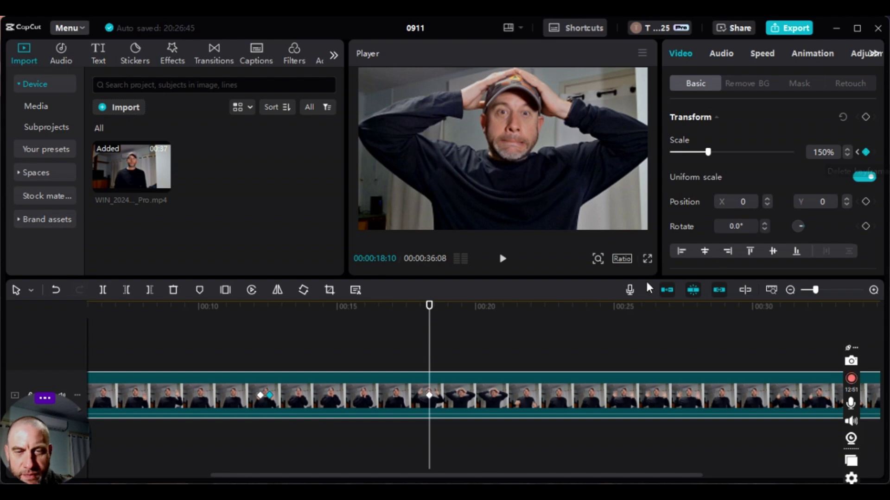
left_click_drag(419, 331, 285, 357)
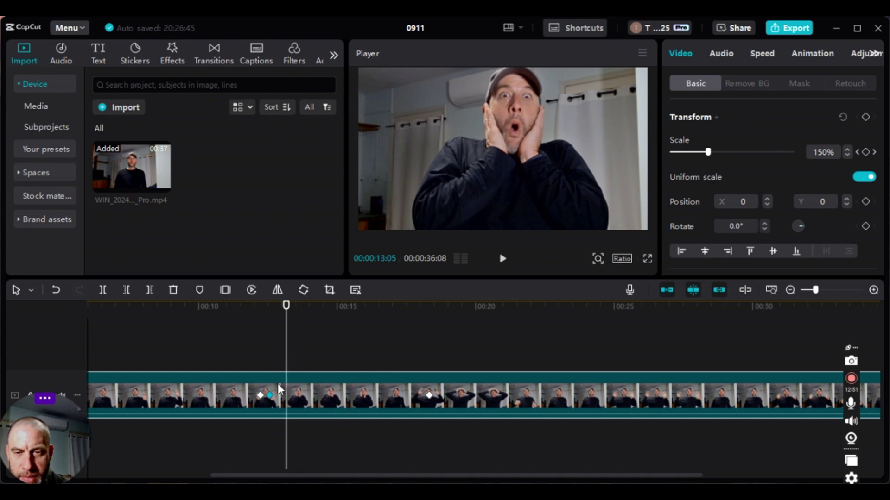
left_click(269, 397)
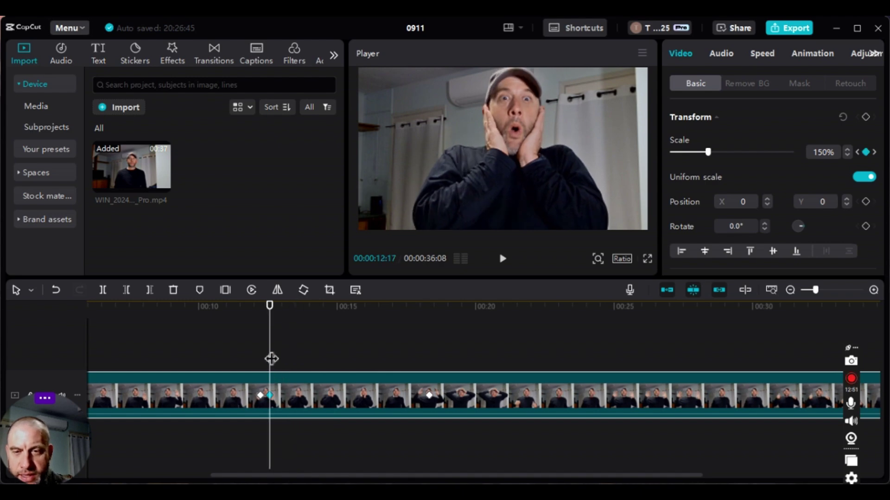
left_click_drag(276, 358, 429, 390)
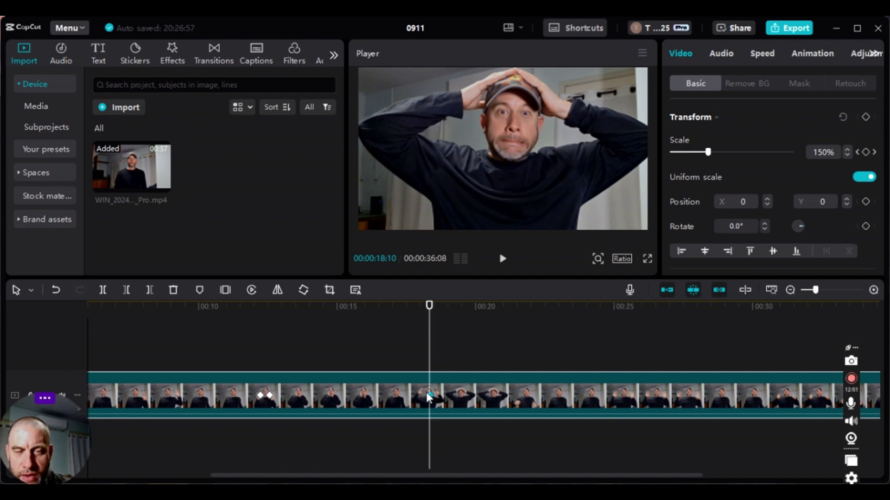
Add a fourth Scale keyframe at 00:00:18:18, just after the 150% keyframe at 00:00:18:10, and set its scale to 100%
left_click(427, 394)
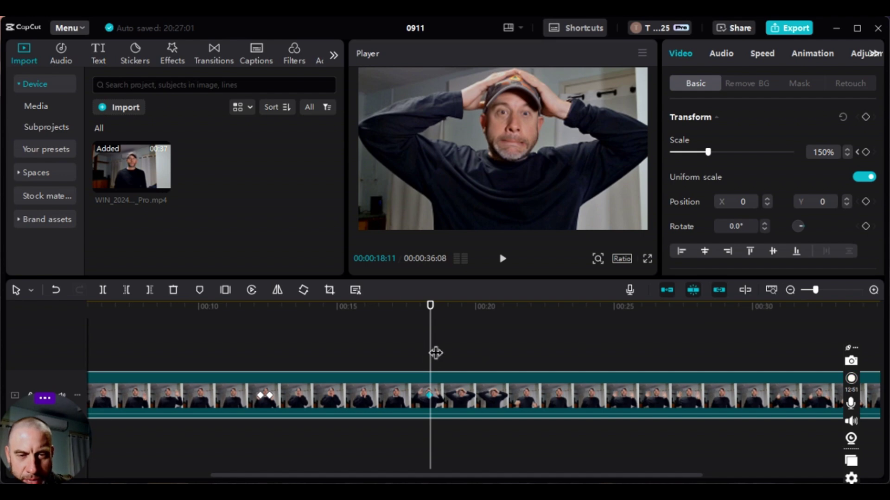
left_click_drag(432, 349, 441, 352)
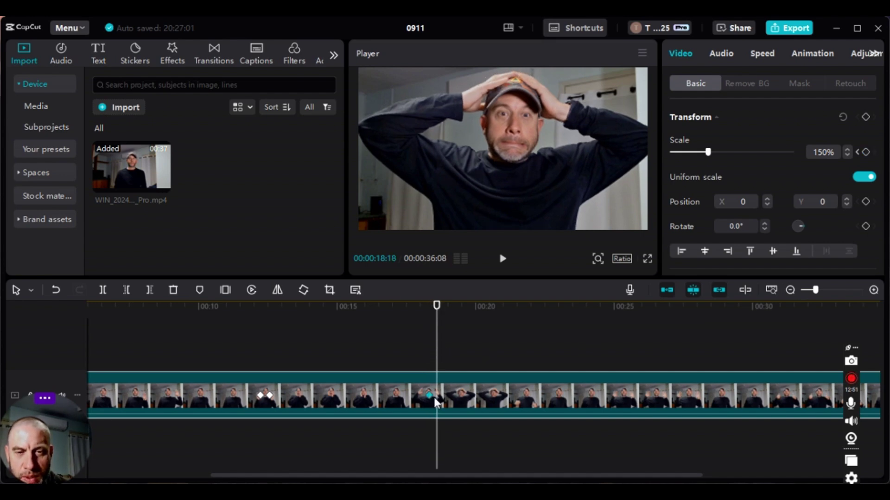
left_click(866, 151)
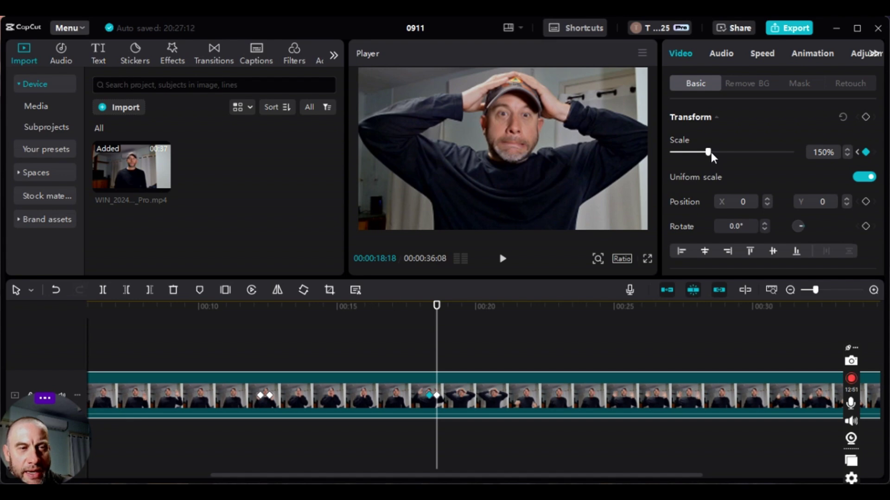
left_click_drag(707, 152, 699, 153)
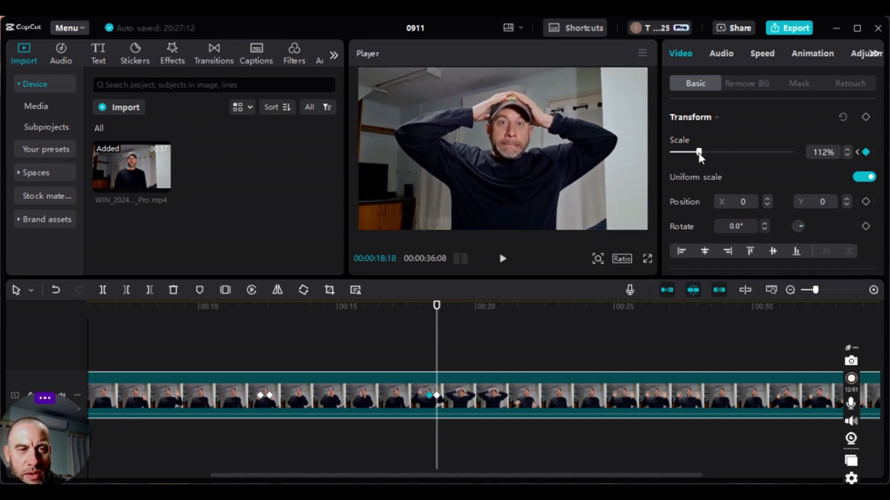
left_click(847, 156)
left_click(848, 155)
left_click(848, 155)
left_click(848, 155)
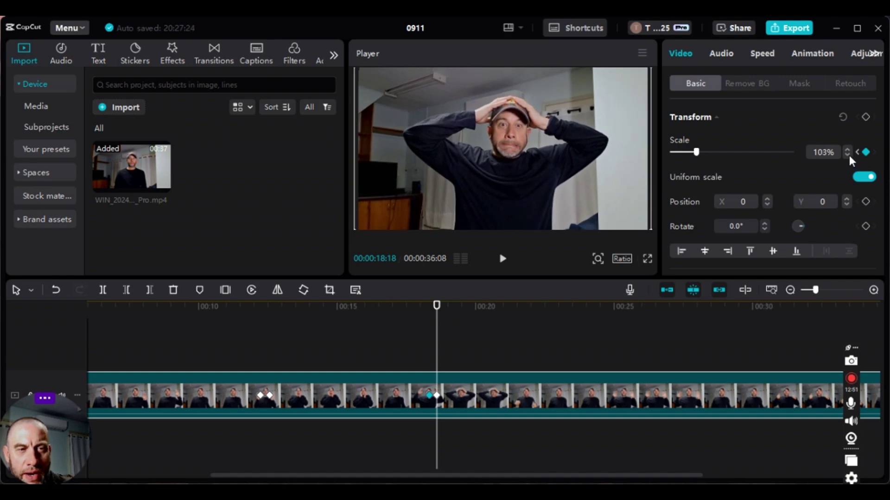
left_click(848, 155)
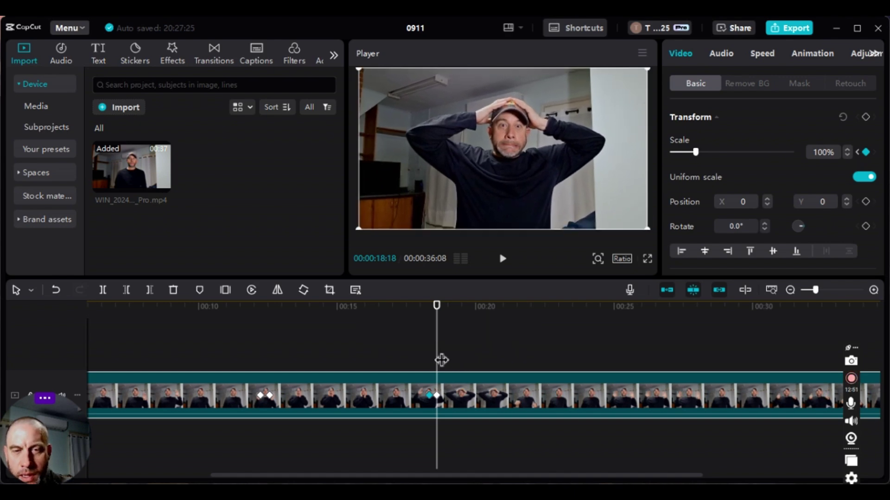
Play the quick zoom-out in the player from 00:00:17:28 until about 00:00:21:07
left_click(420, 355)
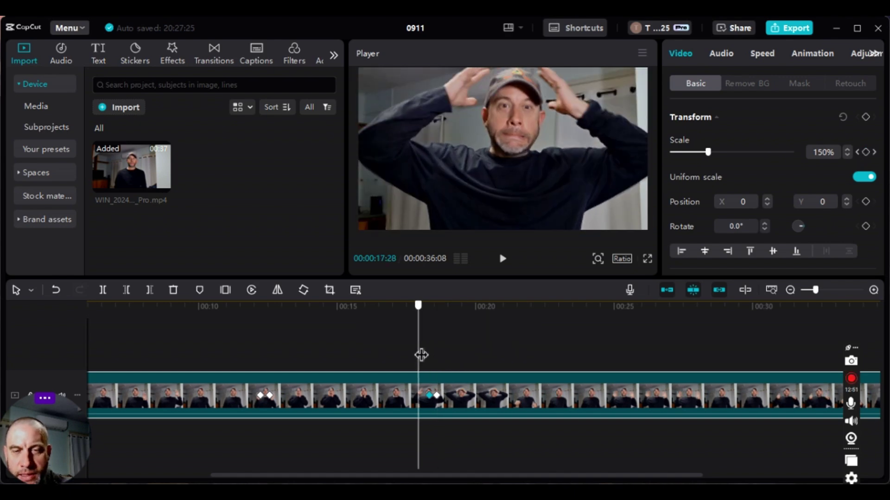
left_click(504, 259)
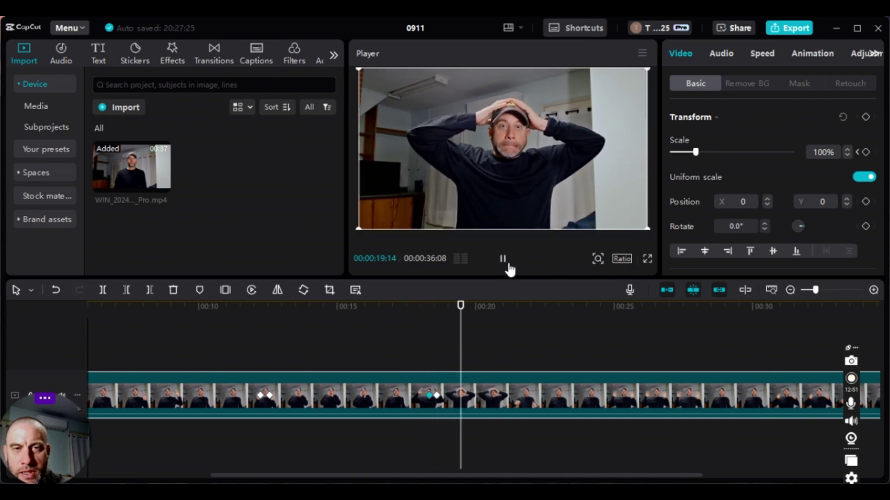
left_click(503, 259)
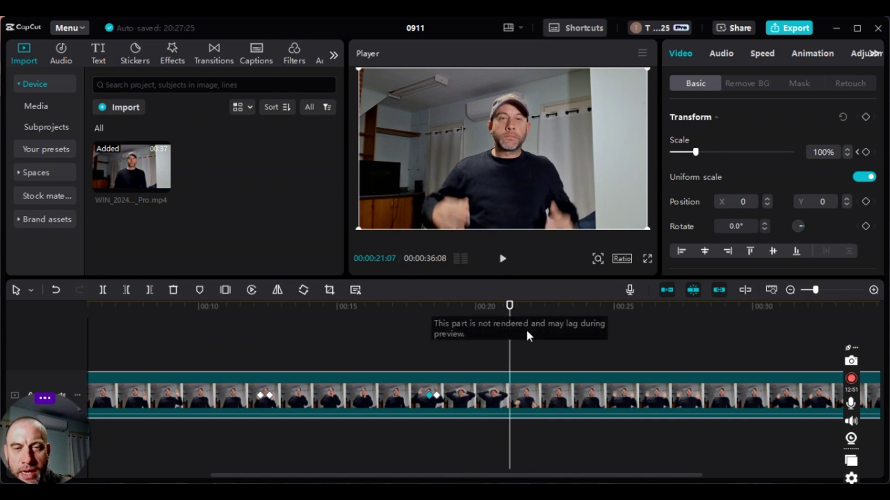
Play the quick zoom-out in full screen from 00:00:17:16 until about 00:00:19:16, and return to the editor
left_click(407, 358)
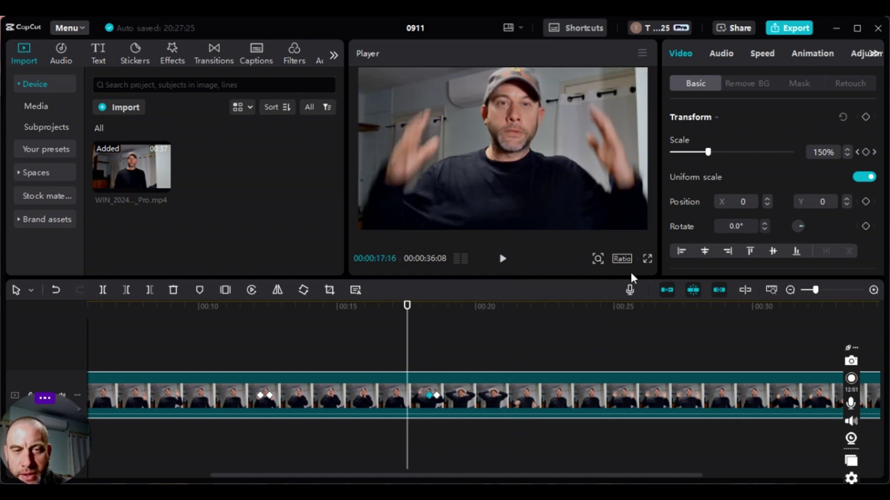
left_click(648, 259)
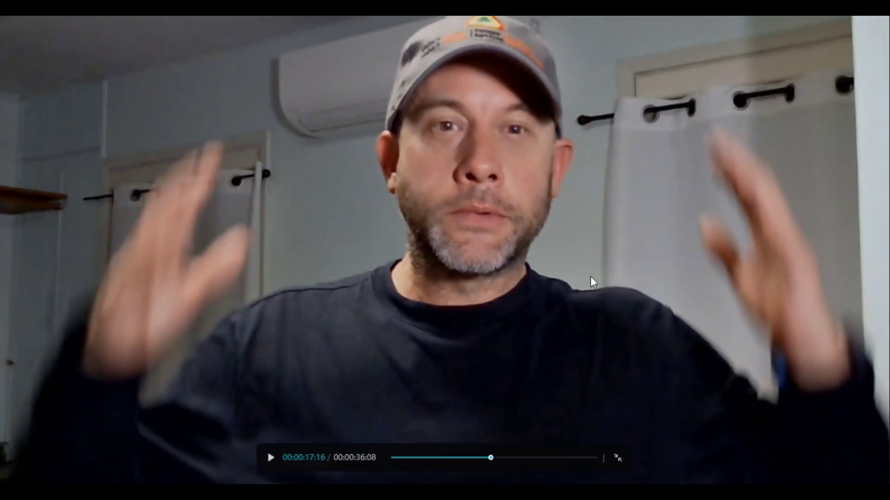
left_click(270, 458)
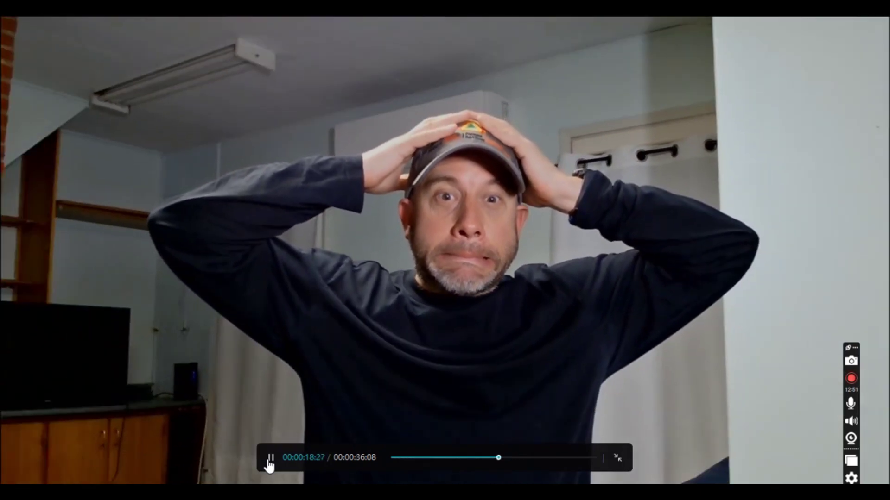
left_click(270, 457)
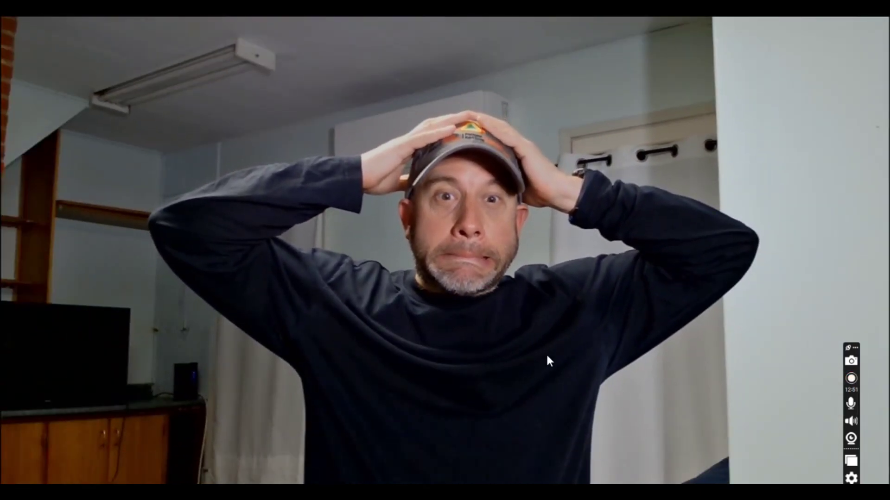
key("Escape")
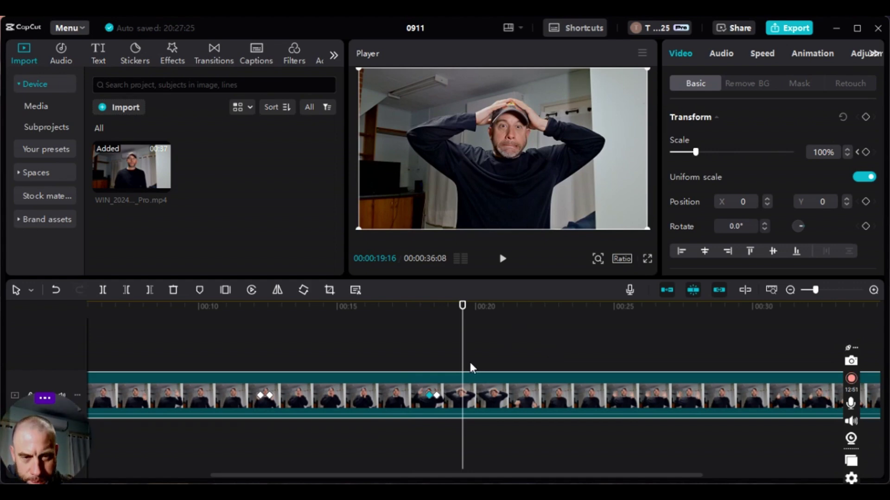
Split the clip at 00:00:20:01 and again at 00:00:21:06 to isolate a short segment
left_click_drag(464, 360, 480, 365)
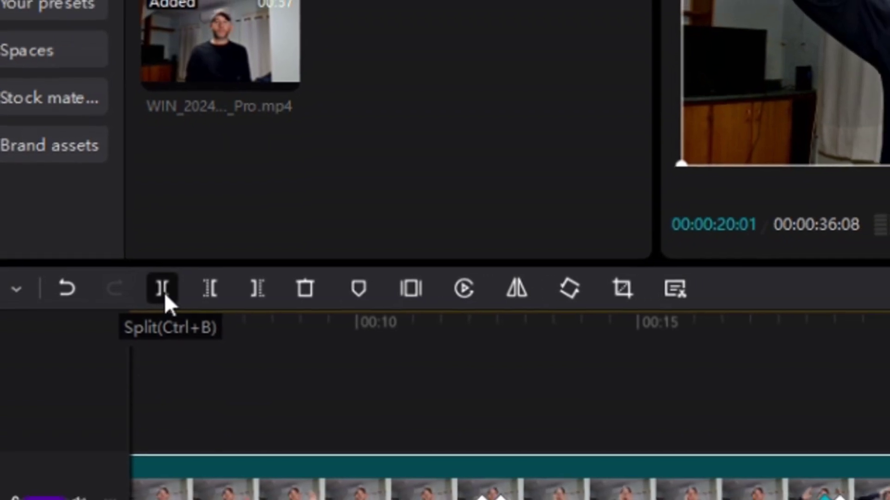
left_click(178, 289)
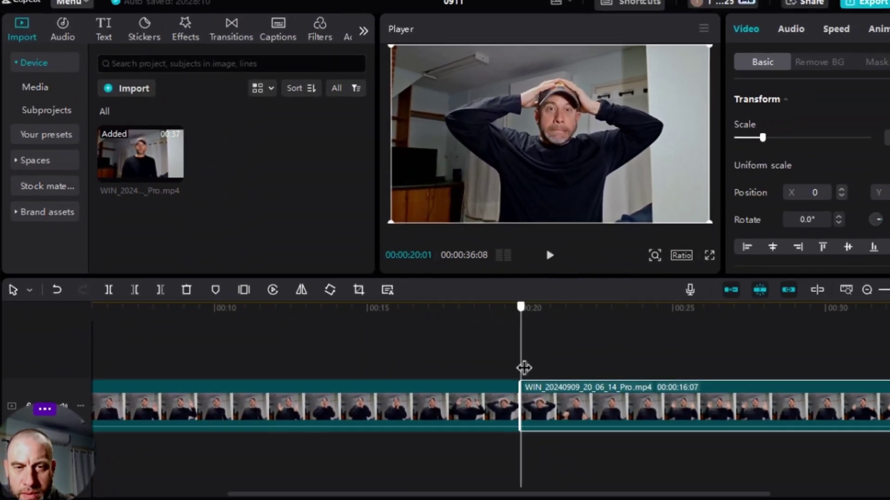
mouse_move(523, 369)
left_mouse_down()
mouse_move(557, 374)
mouse_move(513, 368)
left_mouse_up()
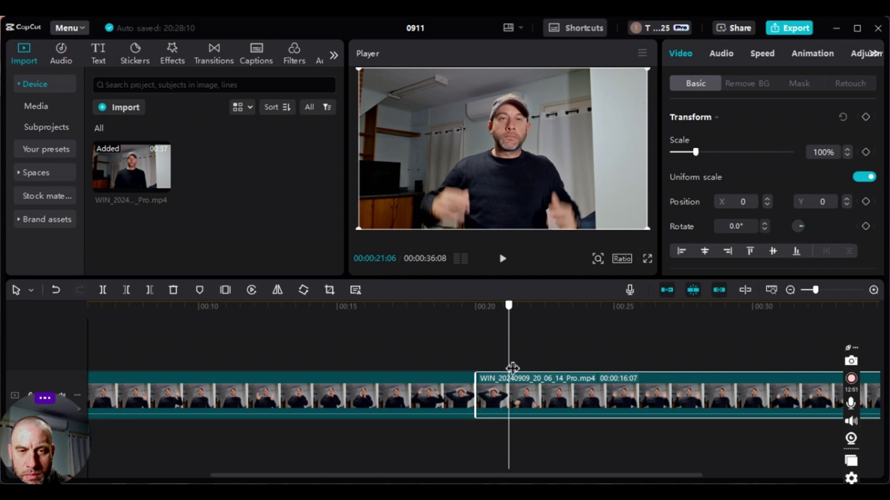
left_click(104, 289)
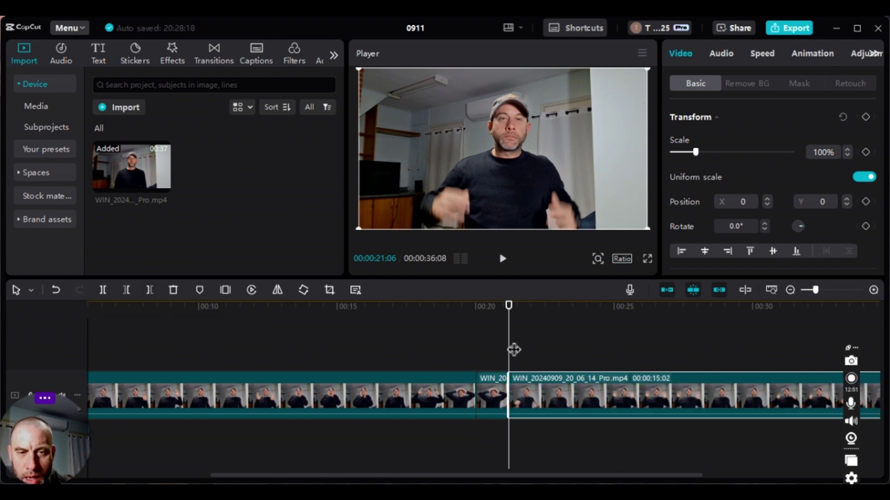
Select the first segment and play from 00:00:18:18 across both cuts until about 00:00:22:02
left_click(438, 352)
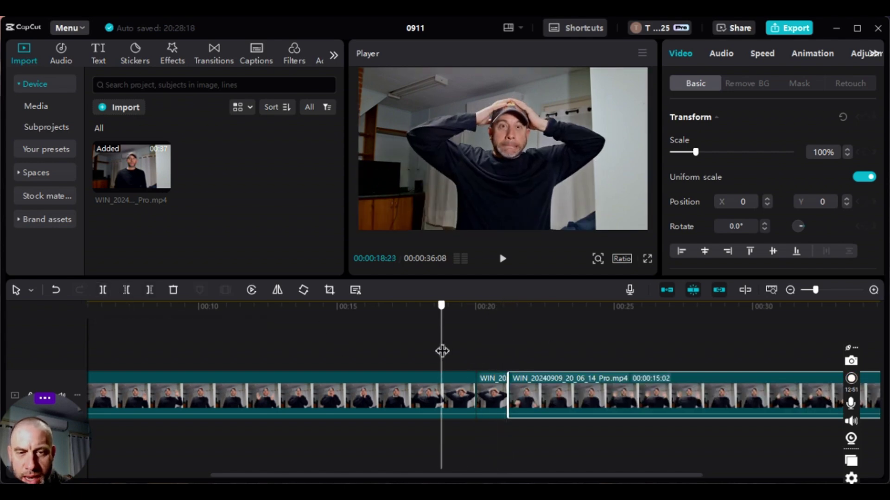
left_click(457, 400)
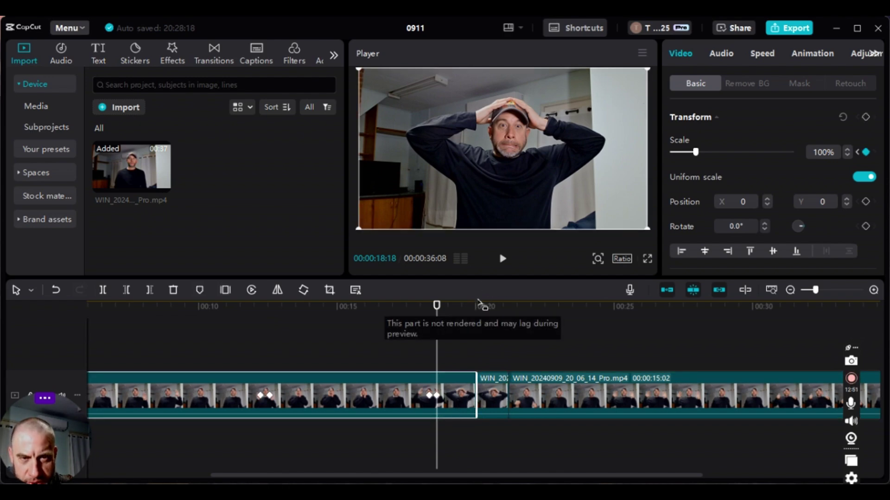
left_click(503, 260)
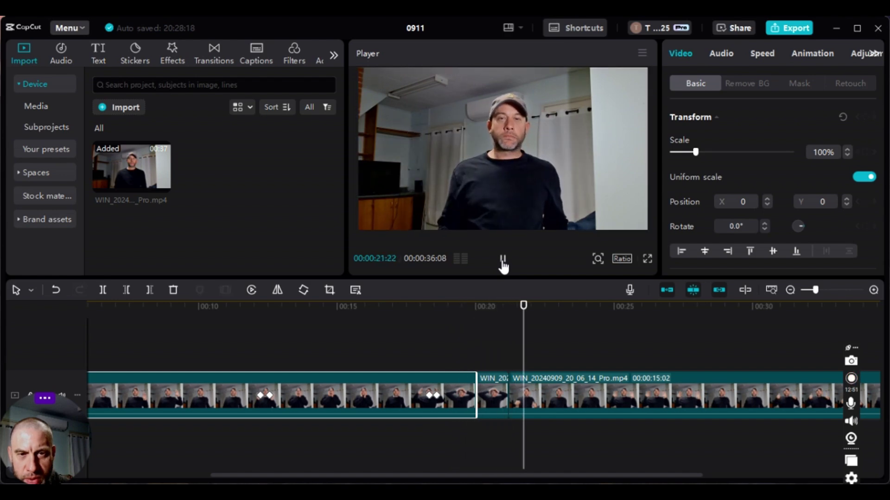
left_click(502, 260)
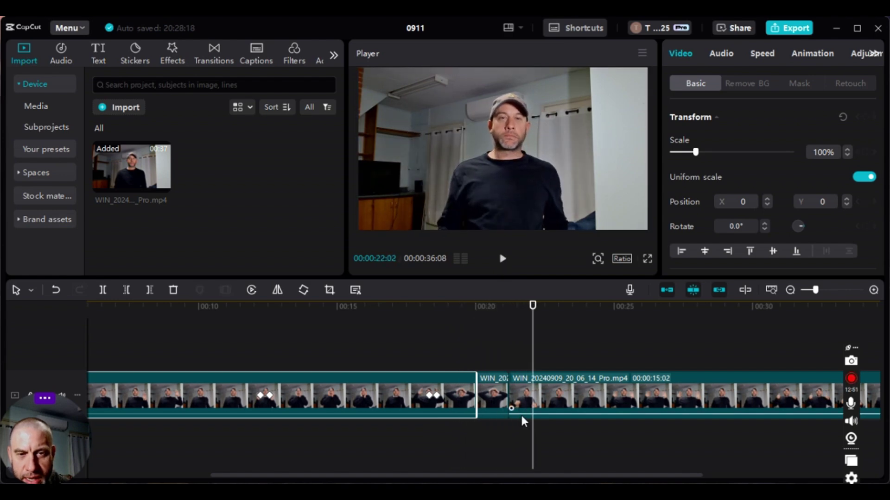
Set the scale of the short segment between the two cuts to 150%
left_click(496, 396)
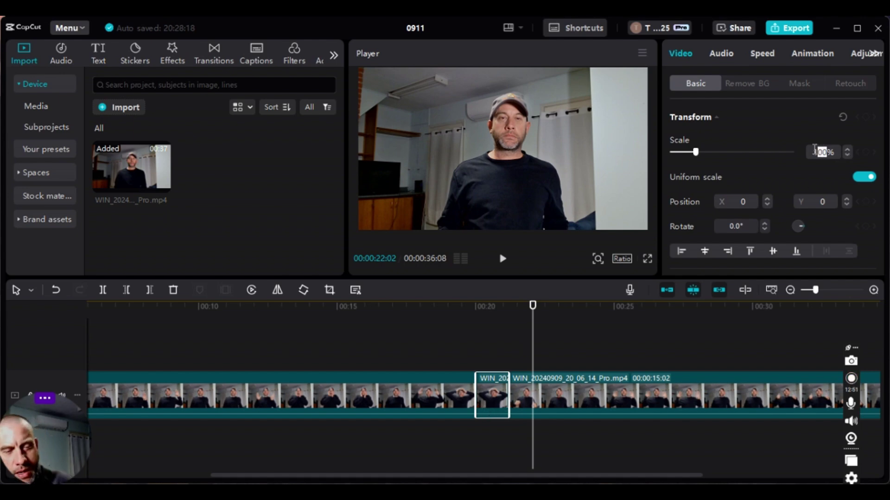
type("15")
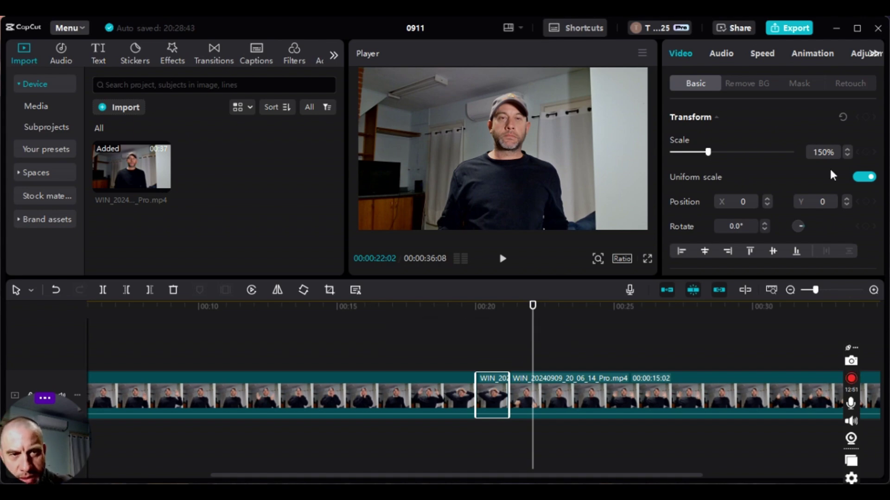
Play the cuts around the 150% segment in full screen from 00:00:18:25 until about 00:00:22:19, and return to the editor
left_click_drag(536, 349, 448, 346)
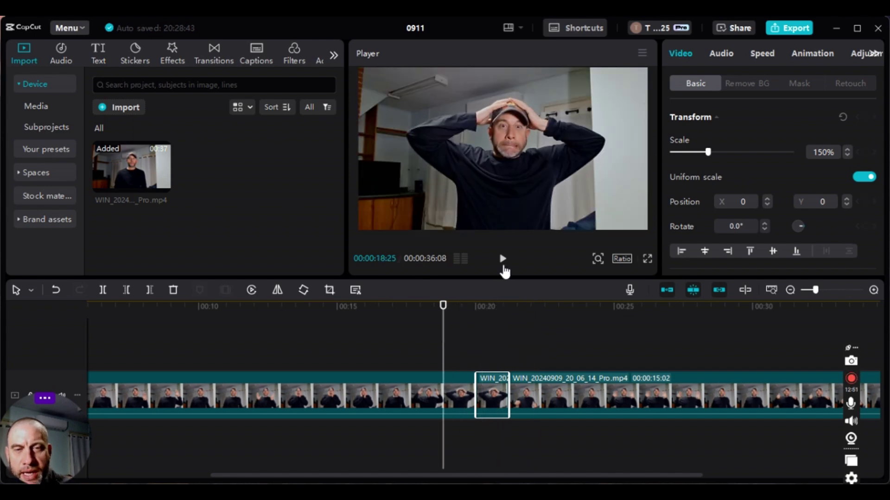
left_click(648, 260)
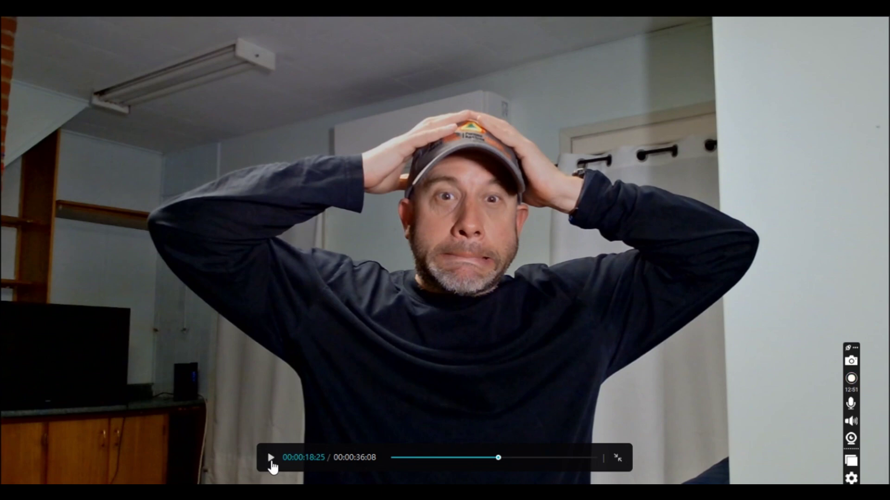
left_click(271, 459)
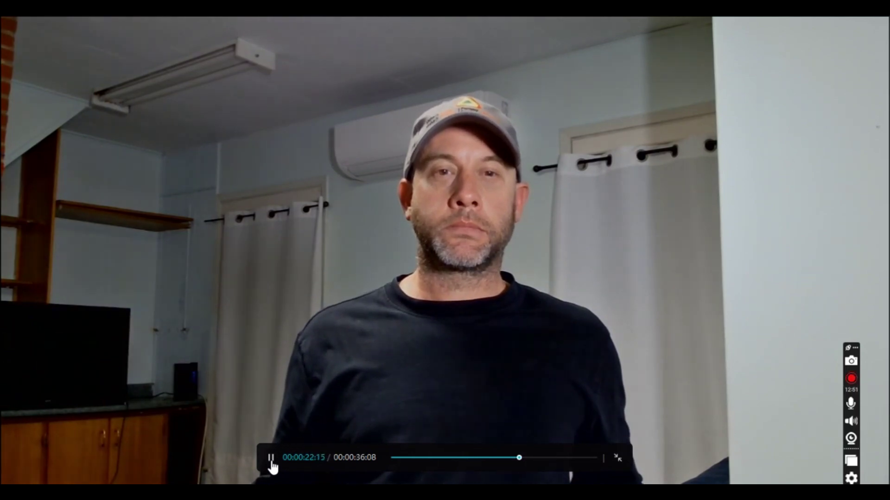
left_click(271, 459)
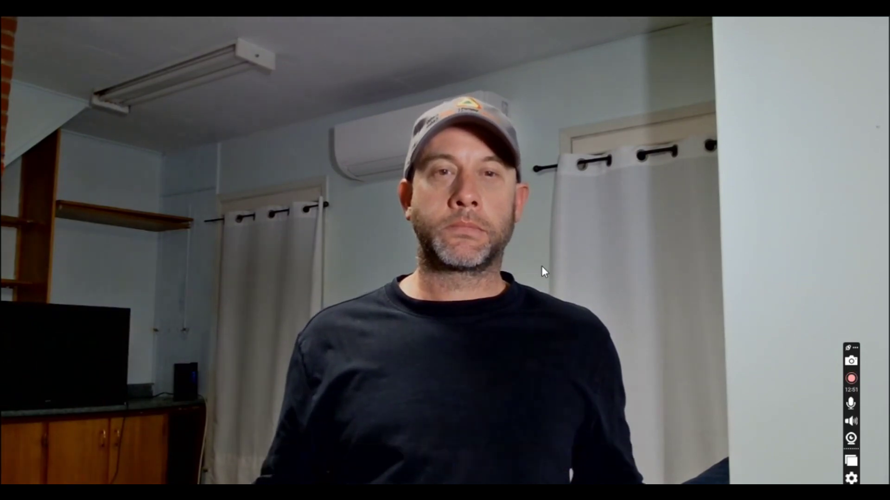
key("Escape")
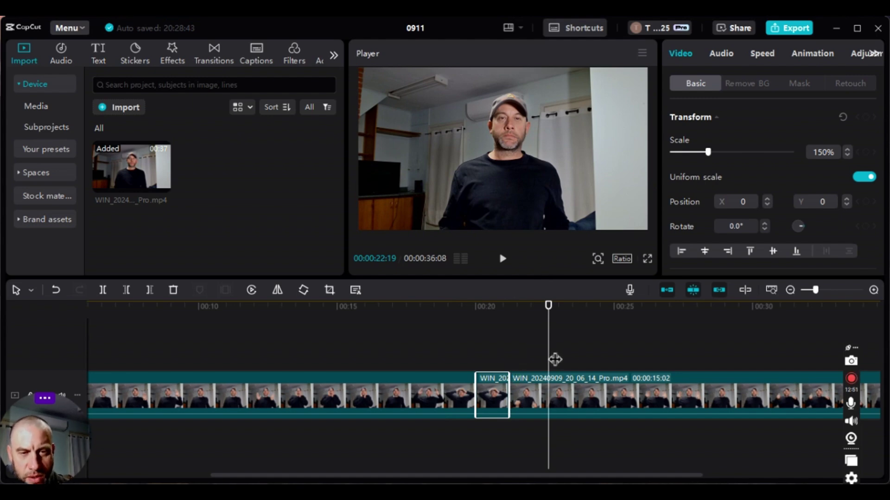
Split the clip a third time at 00:00:22:12
key("Right")
mouse_move(554, 359)
left_mouse_down()
mouse_move(465, 354)
mouse_move(561, 356)
mouse_move(545, 359)
left_mouse_up()
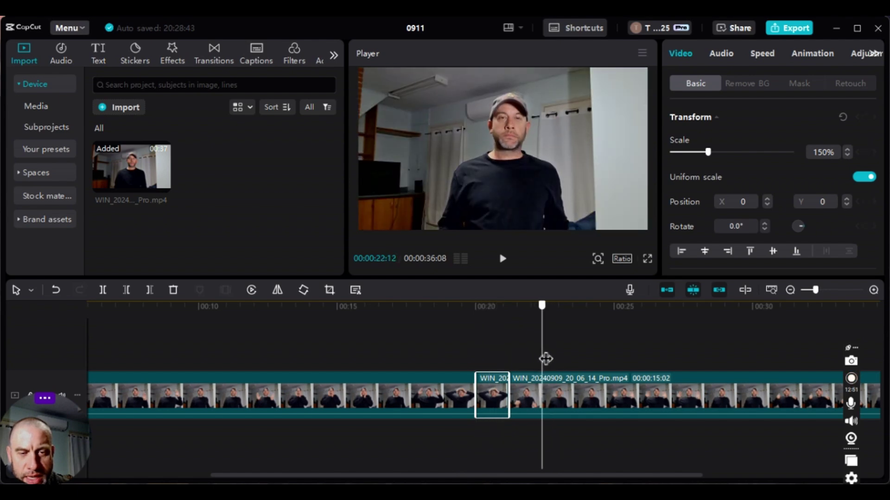
left_click(105, 290)
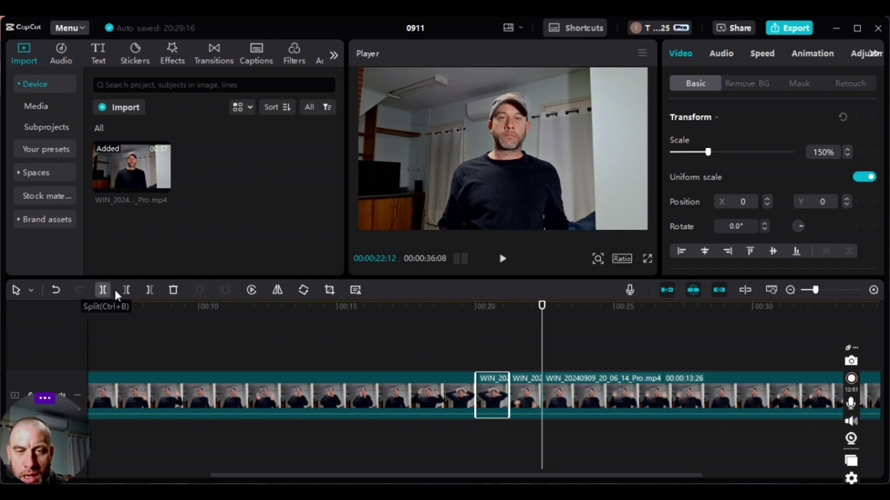
Set the scale of the last segment, after the 00:00:22:12 cut, to 150%
left_click(573, 394)
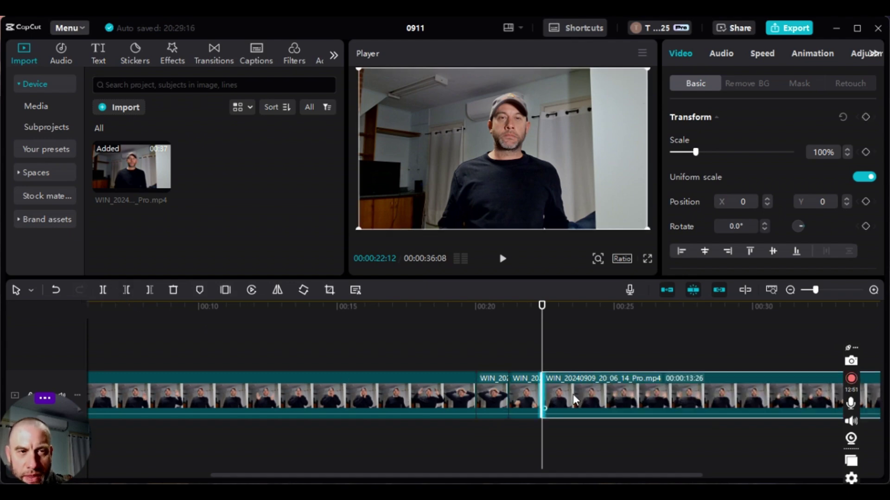
left_click(852, 150)
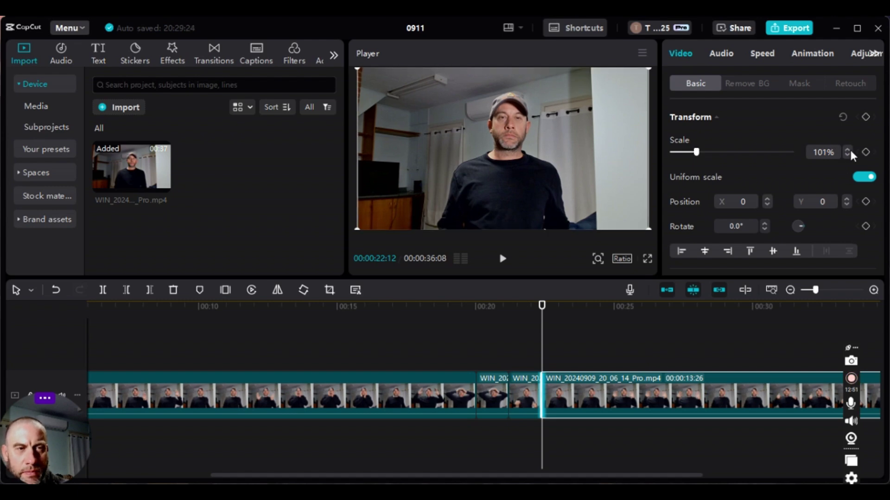
left_click_drag(848, 149, 849, 149)
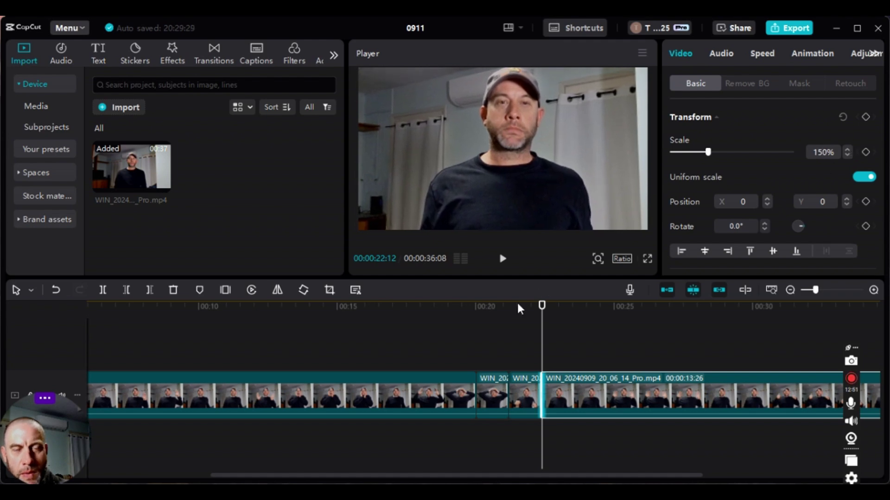
Check the scale of the short segment just before the 00:00:22:12 cut, and move the playhead back to 00:00:20:08
left_click(528, 344)
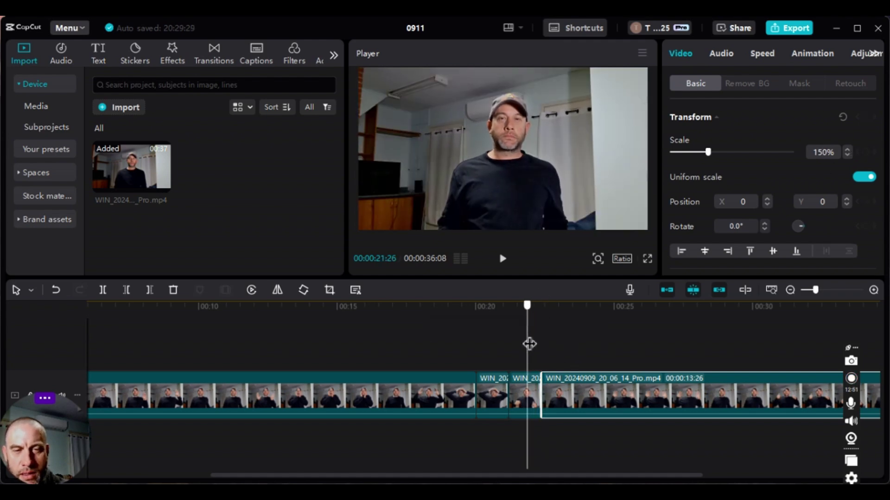
left_click(519, 385)
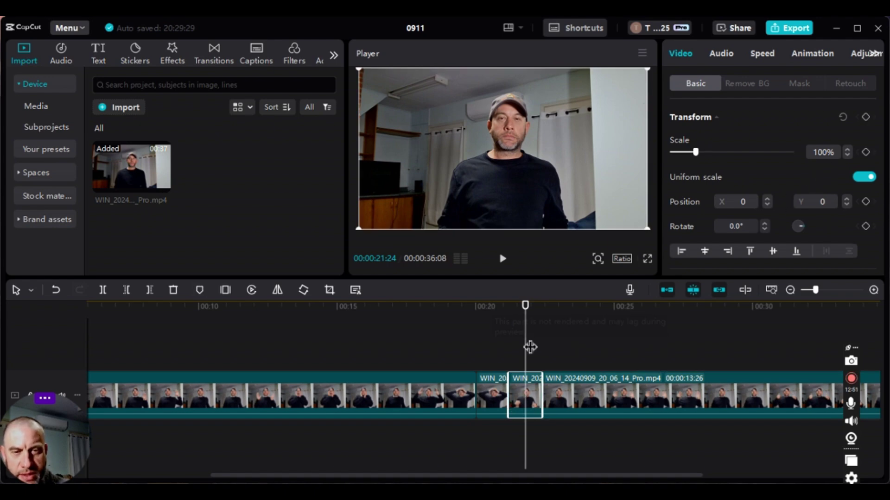
left_click_drag(526, 350, 485, 345)
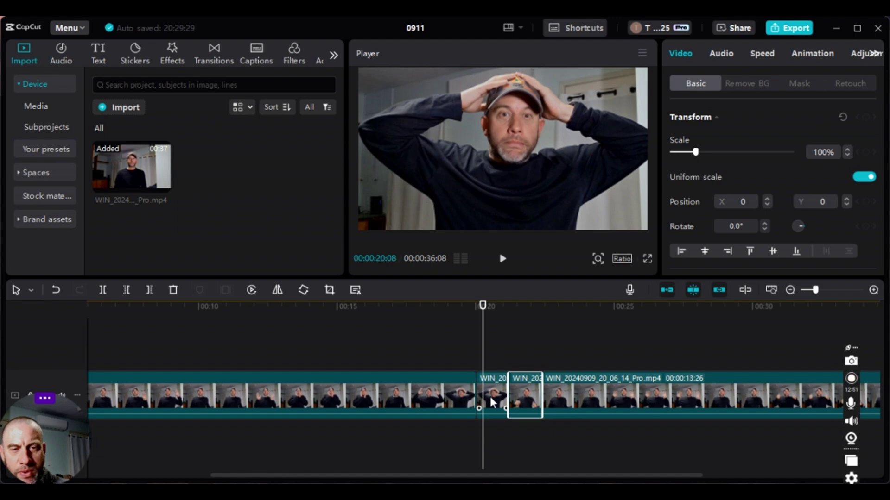
Play the instant zooms in full screen from 00:00:20:08 until about 00:00:26:17, and return to the editor
left_click(647, 260)
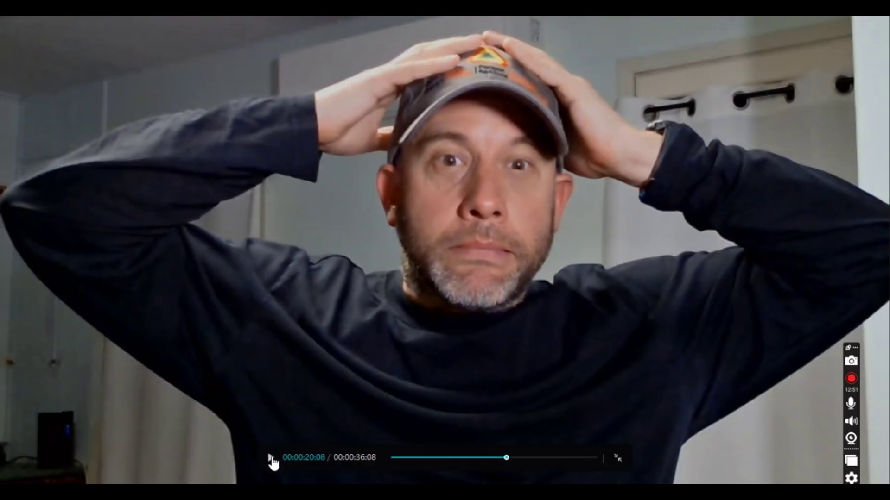
left_click(272, 459)
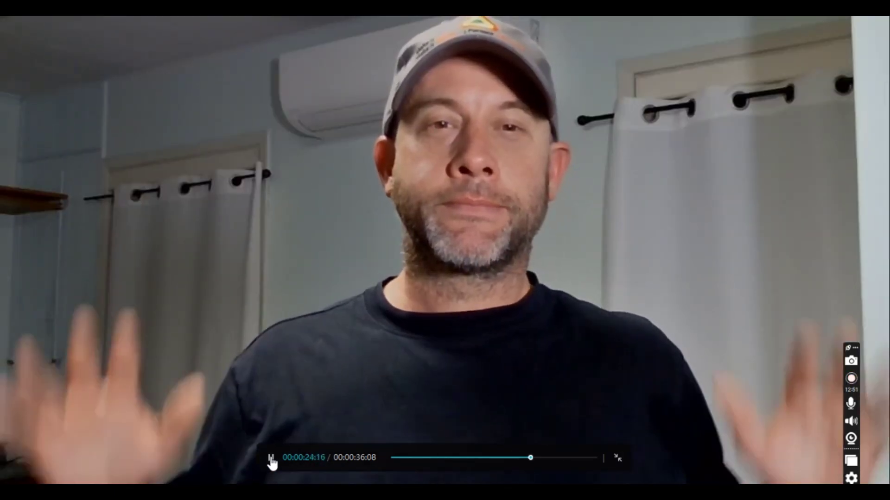
left_click(272, 458)
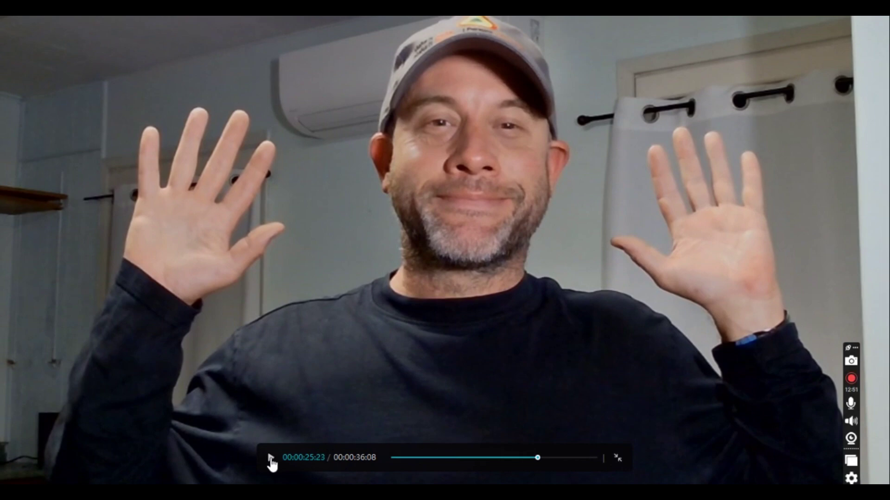
left_click(271, 459)
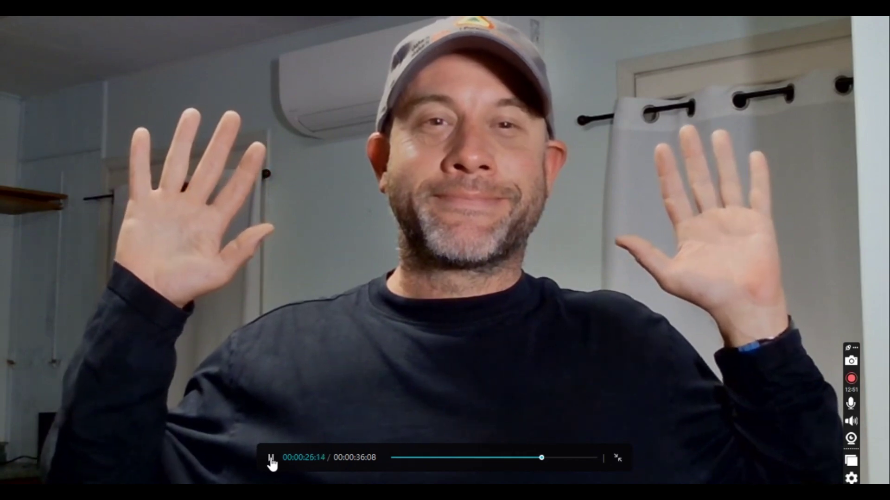
left_click(272, 458)
key("Escape")
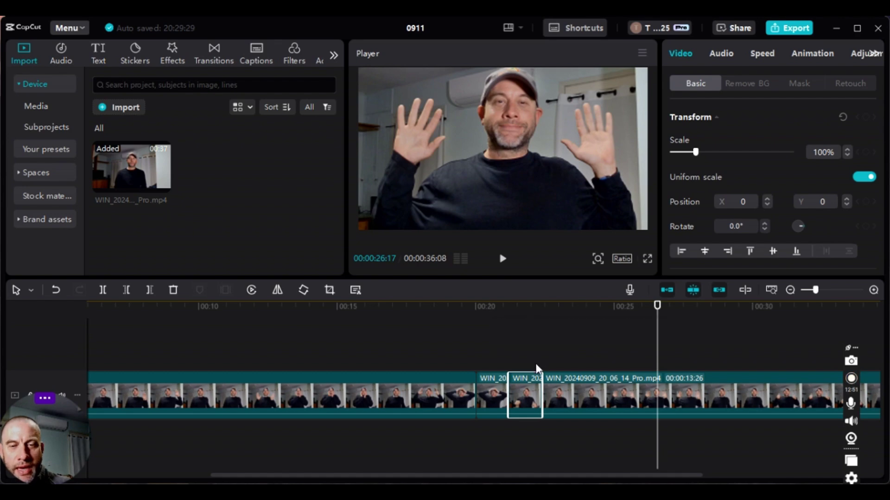
Continue the full-screen playback of the last segment from 00:00:26:17 and pause it at about 00:00:28:20
left_click(647, 260)
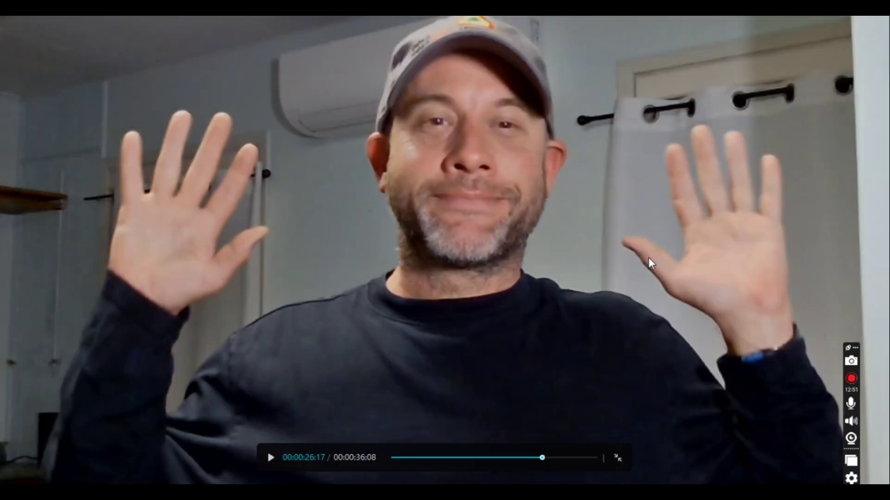
left_click(272, 459)
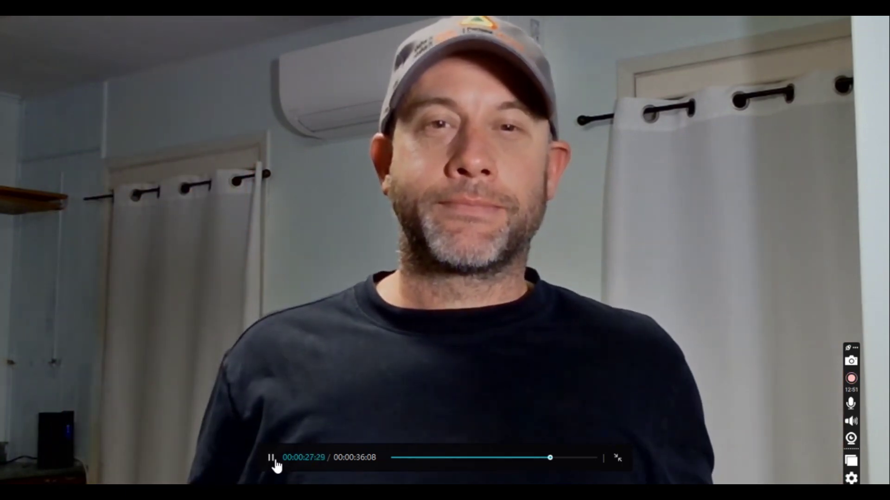
left_click(272, 459)
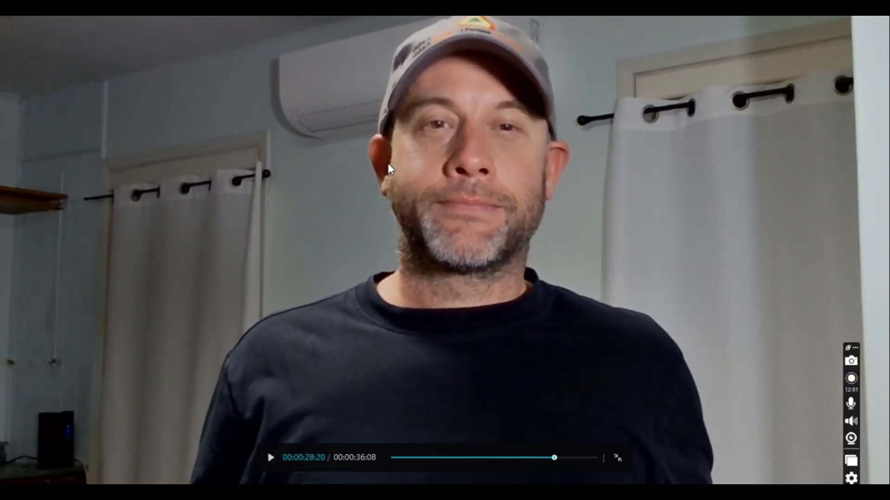